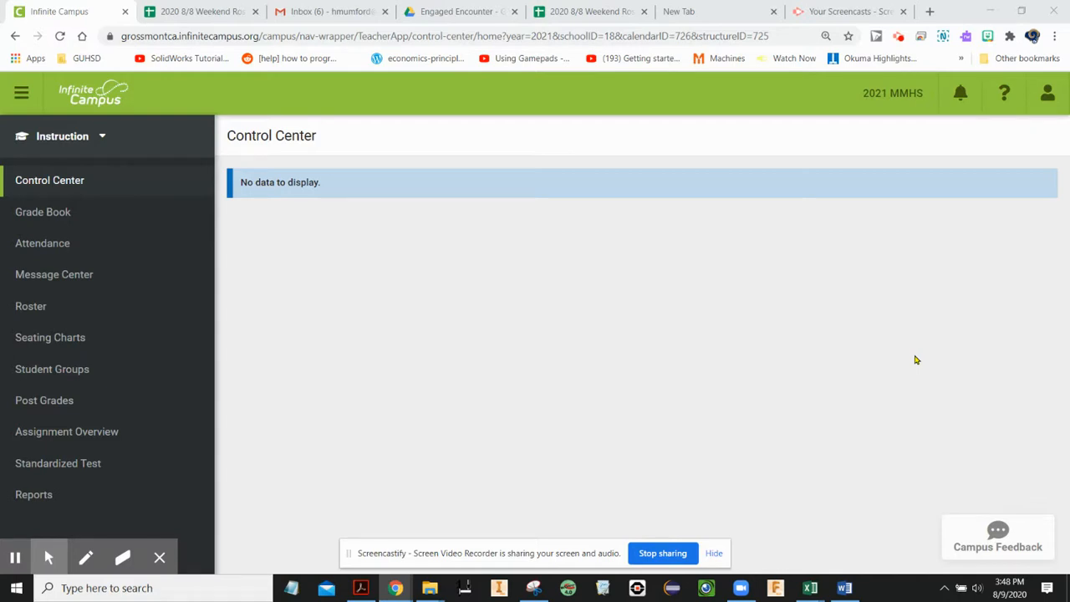
Review the category list and the grade calculation options in the Grade Book settings, closing each without changes.
{"action": "left_click", "coordinate": [61, 219]}
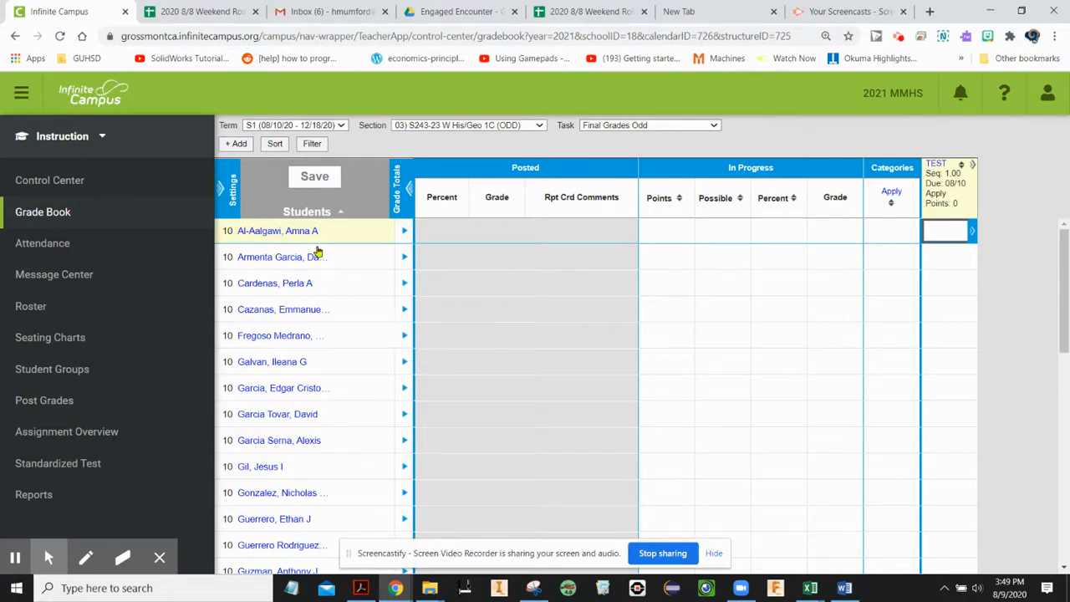
{"action": "left_click", "coordinate": [227, 189]}
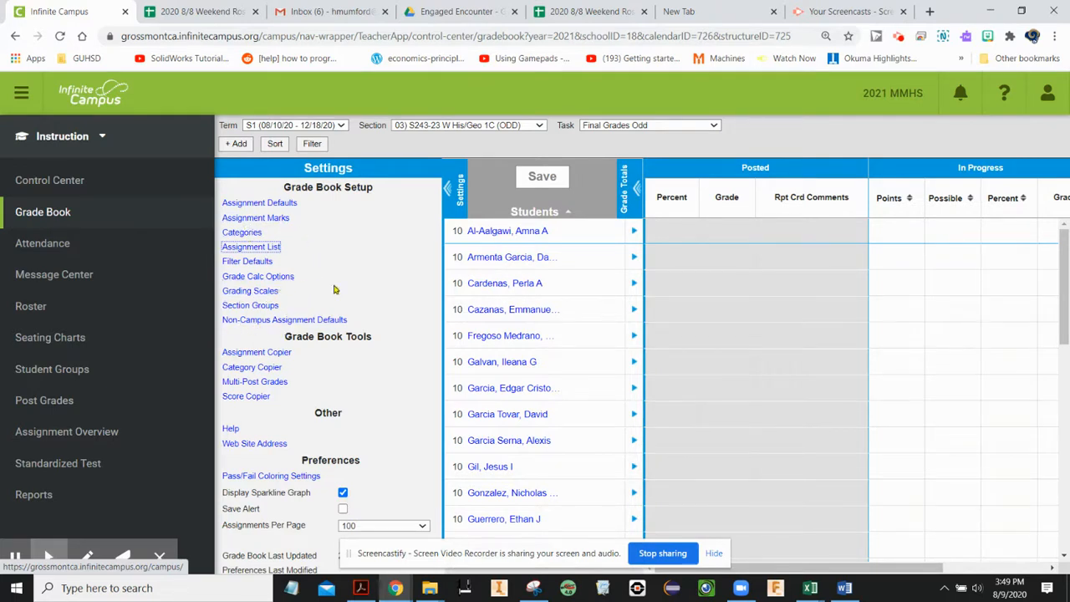
{"action": "left_click", "coordinate": [242, 233]}
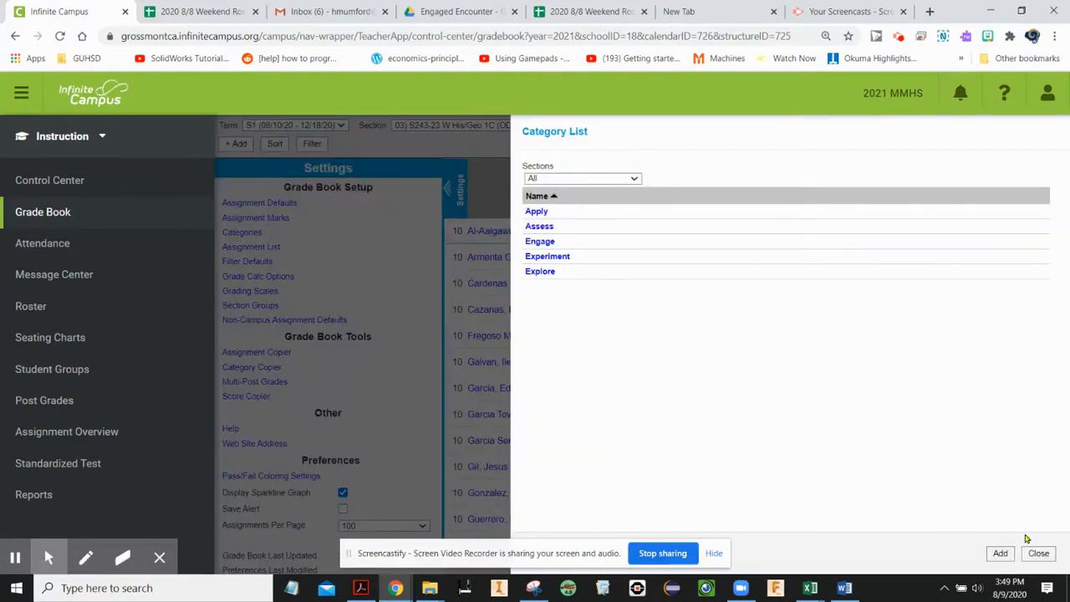
{"action": "left_click", "coordinate": [1036, 552]}
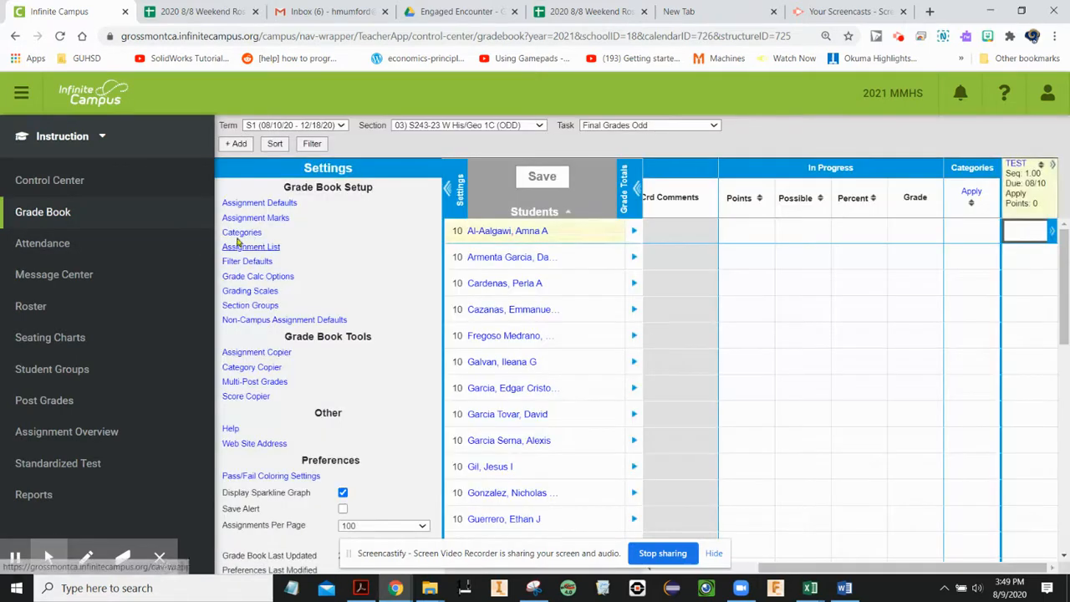
{"action": "left_click", "coordinate": [268, 276]}
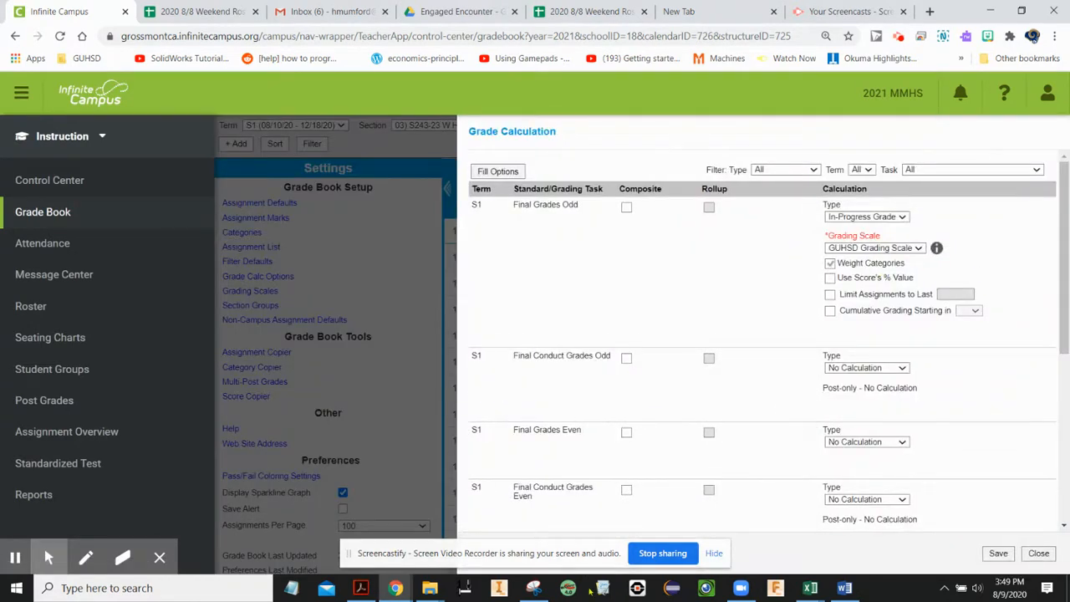
{"action": "left_click", "coordinate": [1037, 553]}
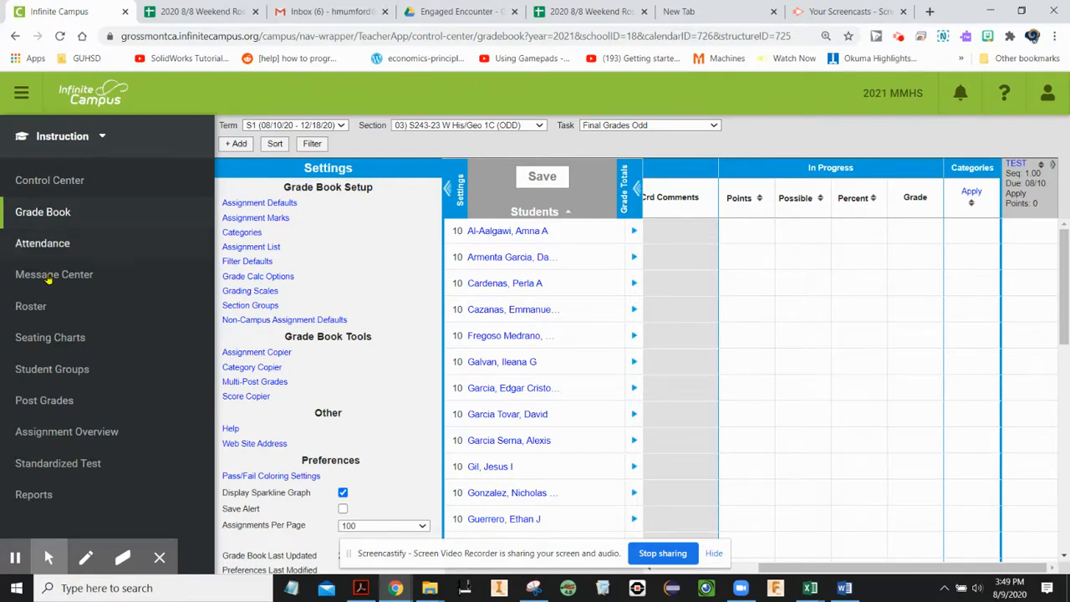
Generate a CSV Grade Book Export report for all students in the section 03) S243-23 W His/Geo 1C.
{"action": "left_click", "coordinate": [33, 495]}
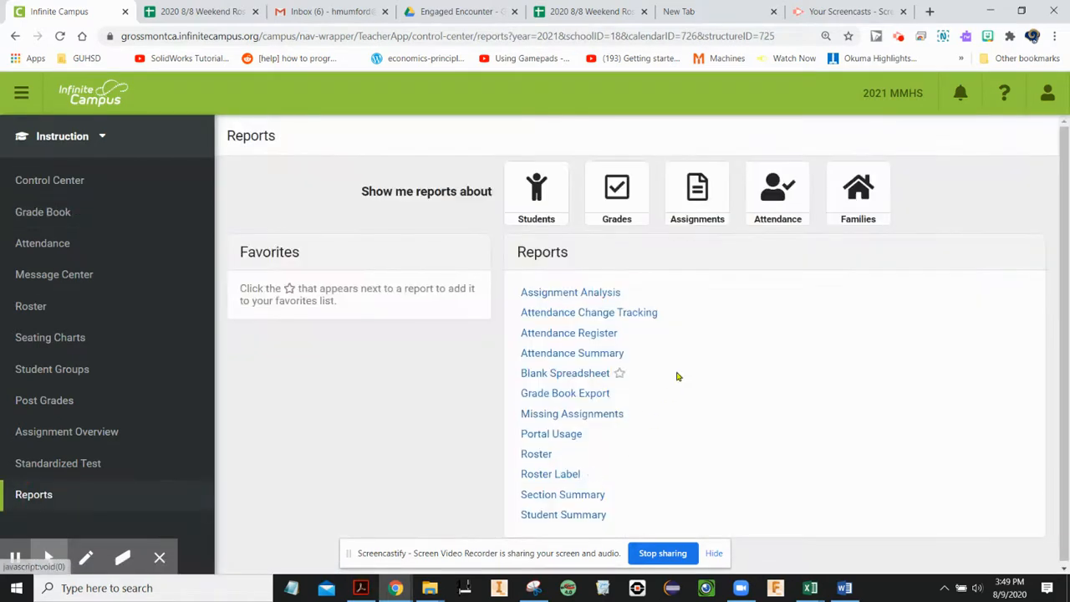
{"action": "left_click", "coordinate": [593, 398]}
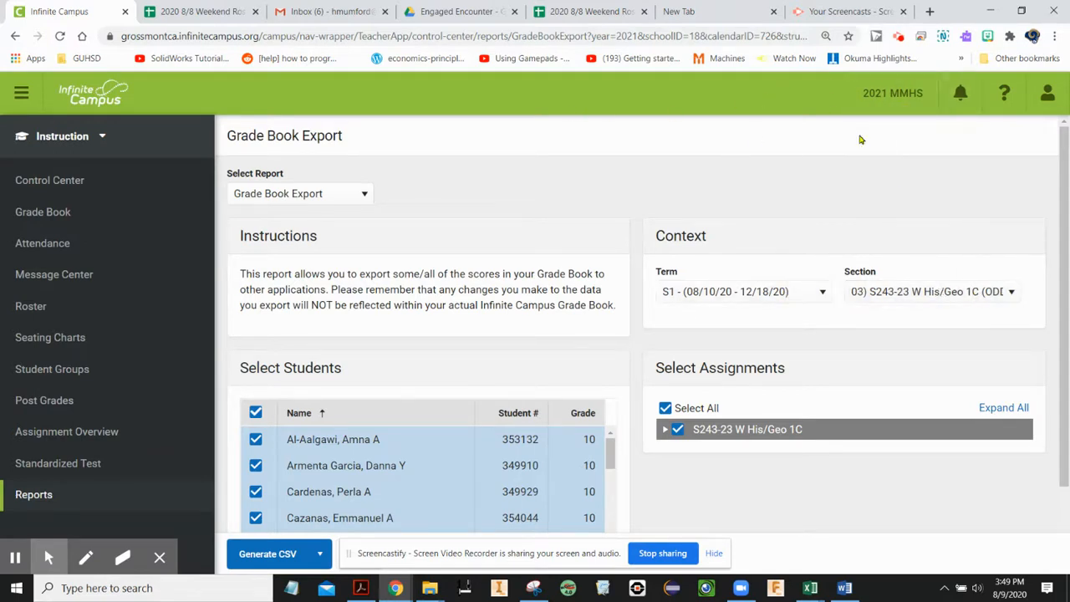
{"action": "left_click", "coordinate": [922, 98]}
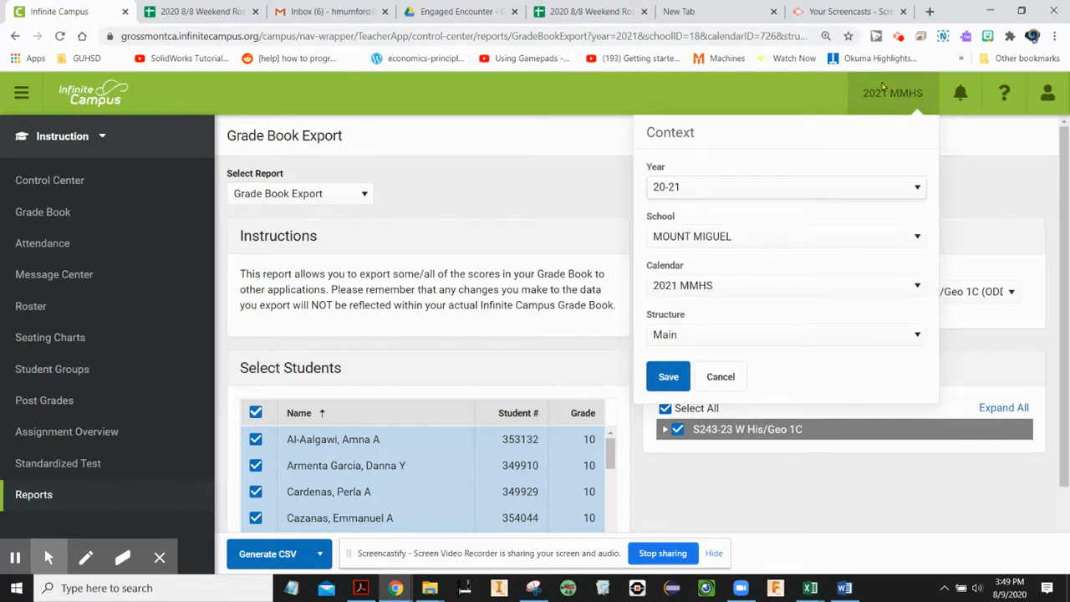
{"action": "left_click", "coordinate": [518, 114]}
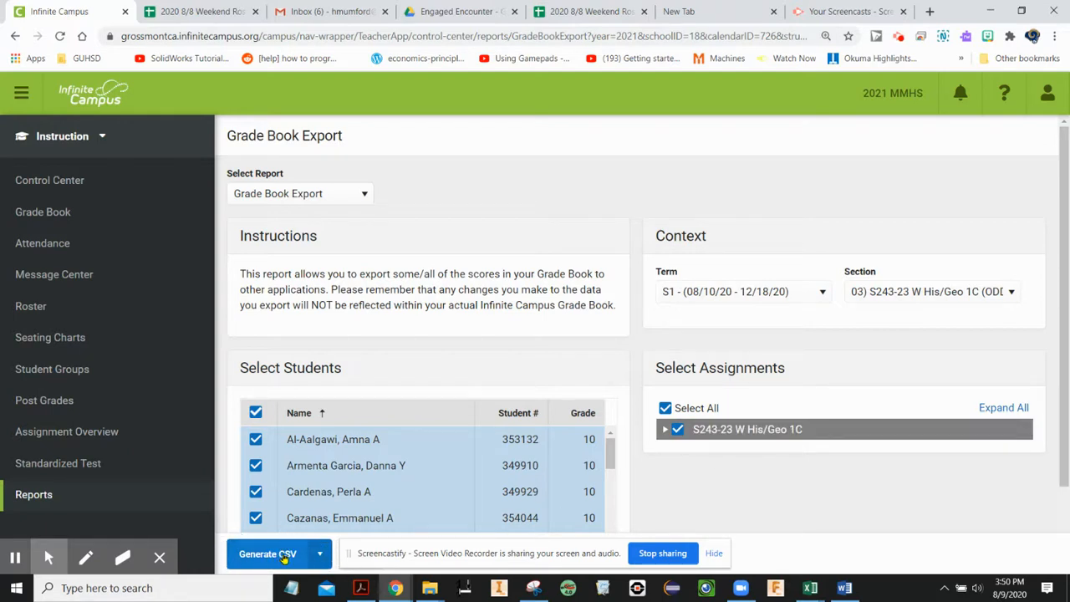
{"action": "left_click", "coordinate": [286, 555]}
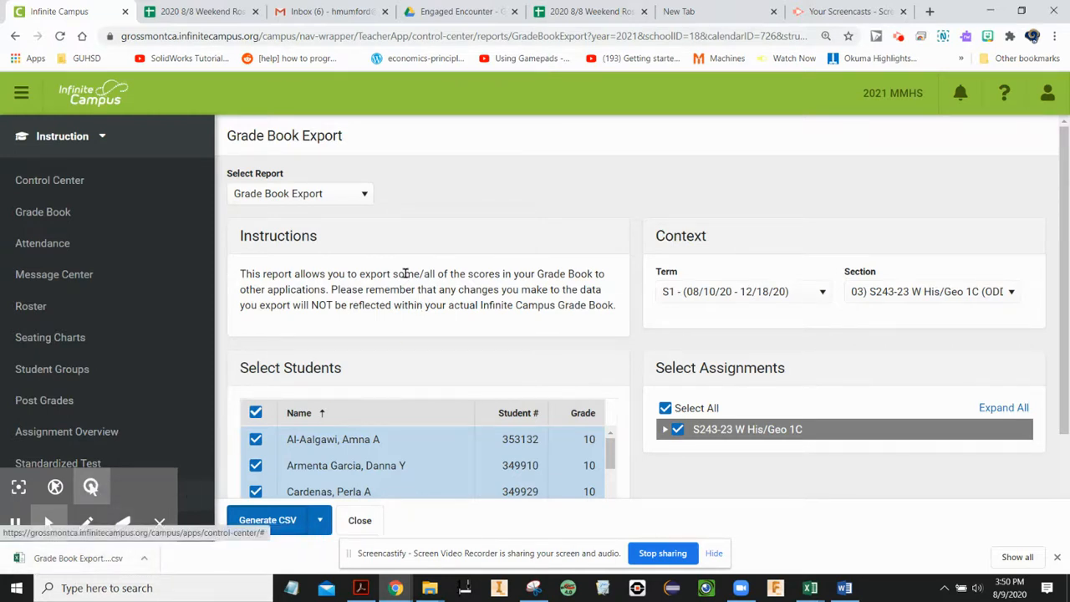
Switch to Google Drive, upload Grade Book Export (35) from Downloads into the Engaged Encounter folder, and open it as a spreadsheet.
{"action": "left_click", "coordinate": [452, 12]}
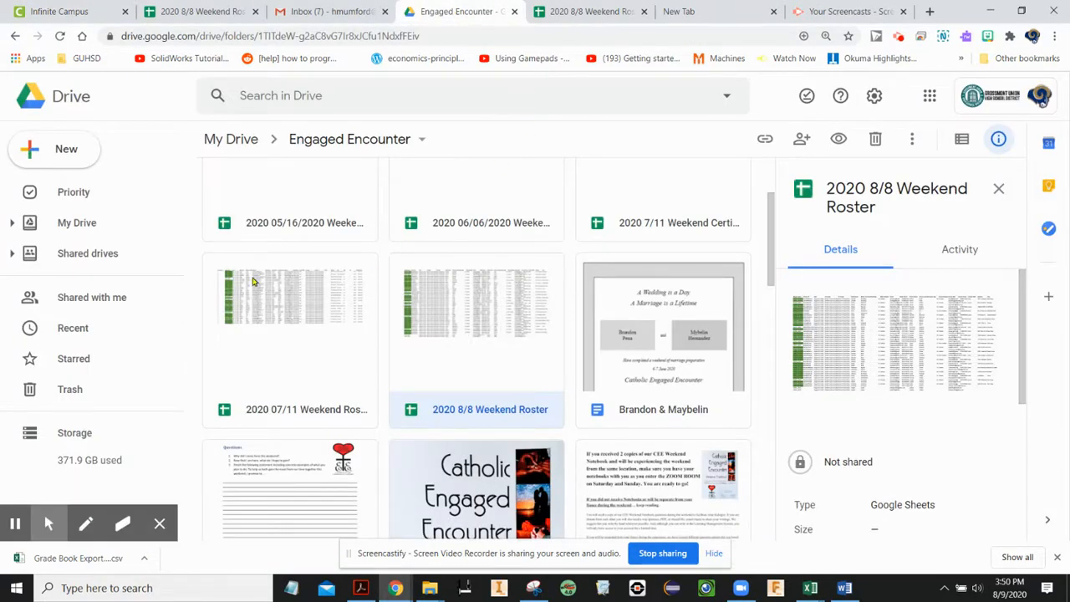
{"action": "left_click", "coordinate": [52, 153]}
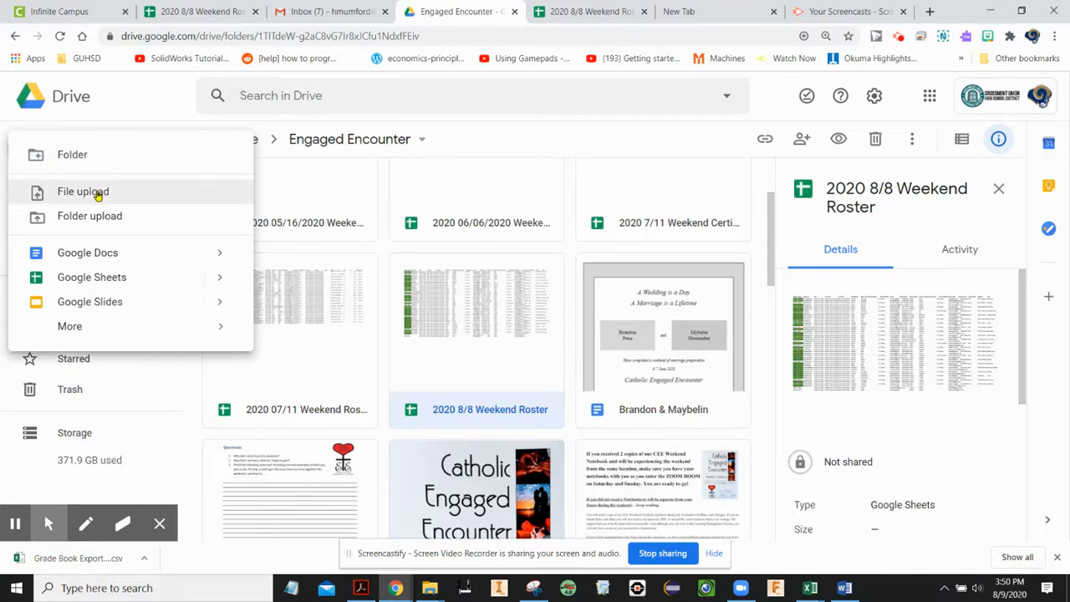
{"action": "left_click", "coordinate": [98, 193]}
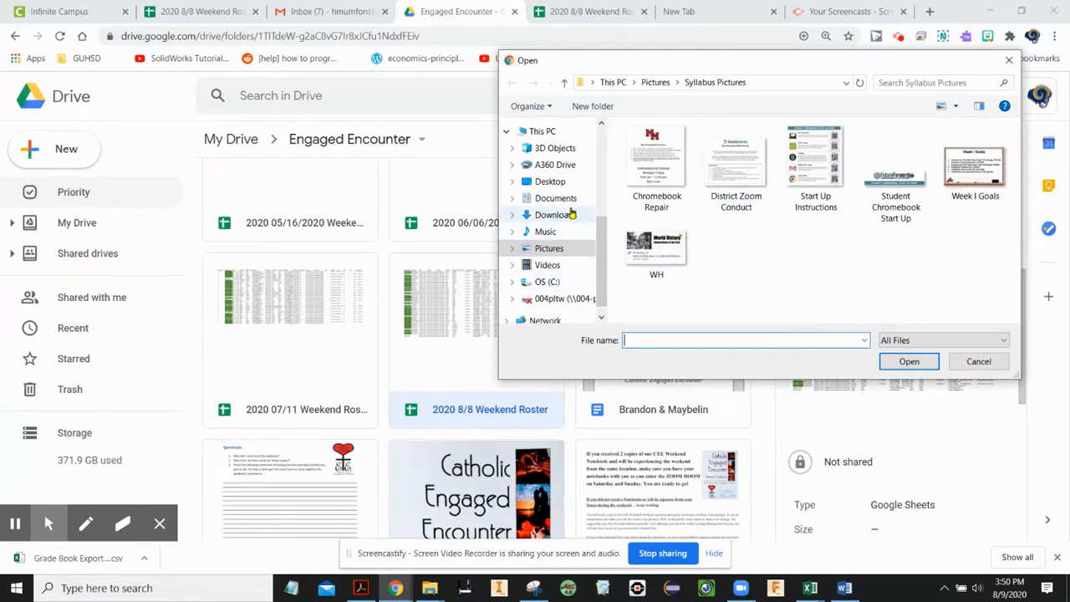
{"action": "left_click", "coordinate": [556, 215]}
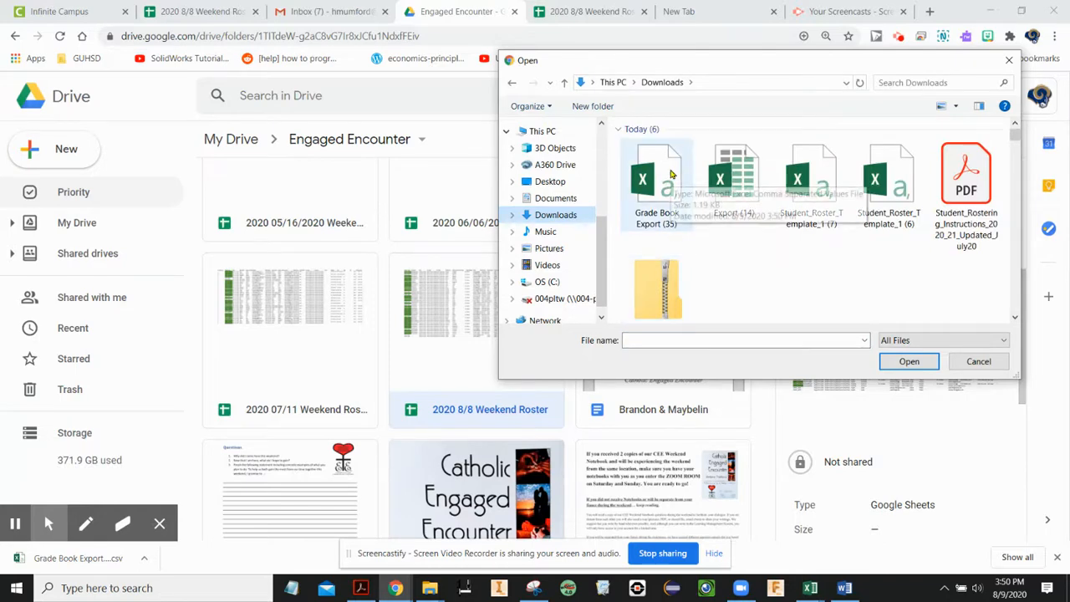
{"action": "left_click", "coordinate": [670, 173]}
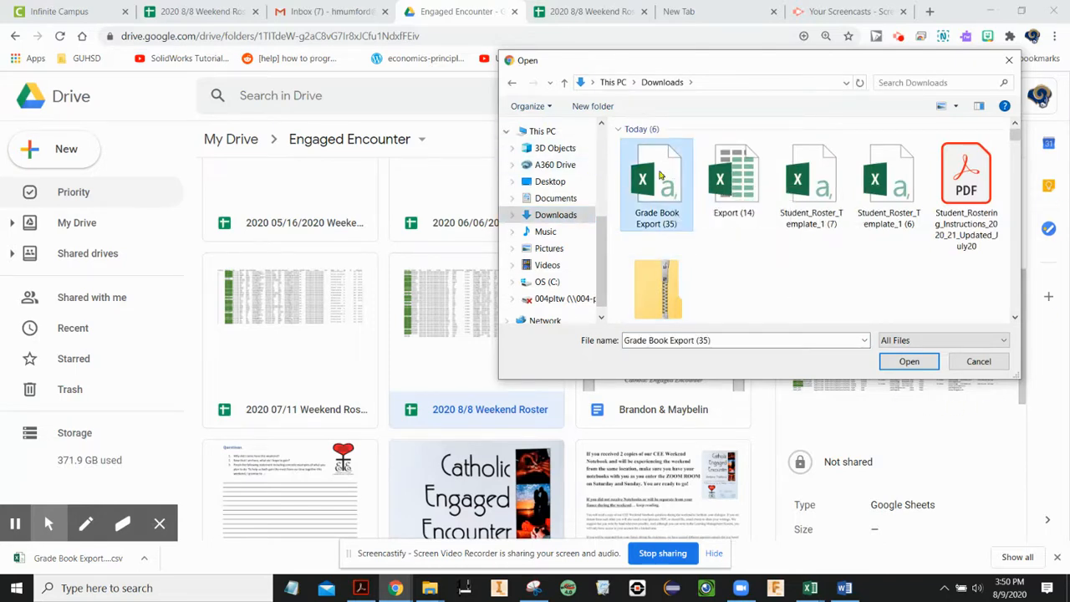
{"action": "left_click", "coordinate": [909, 361]}
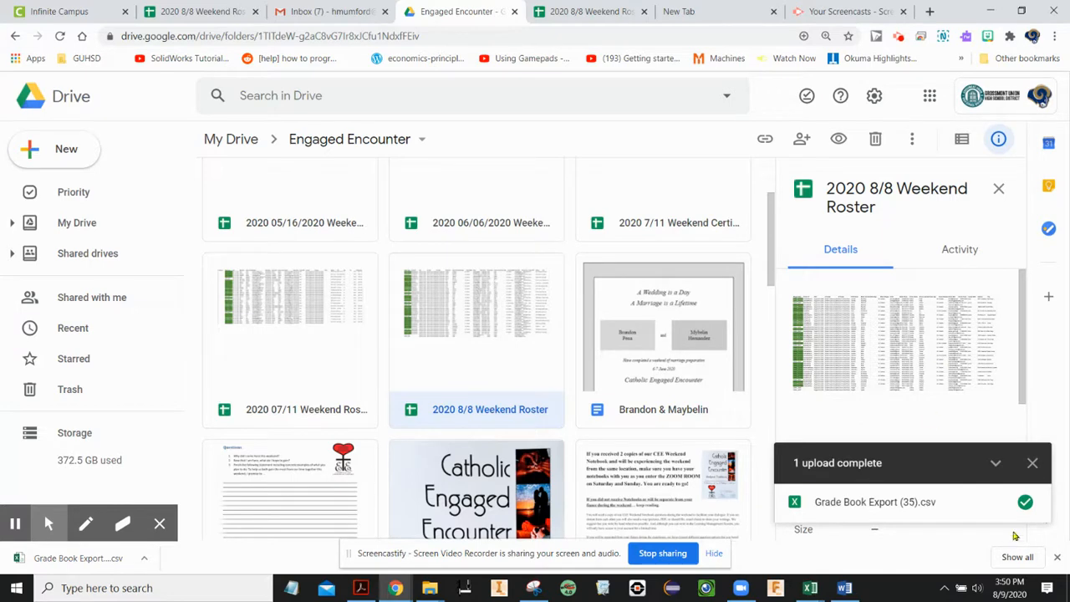
{"action": "left_click", "coordinate": [867, 501]}
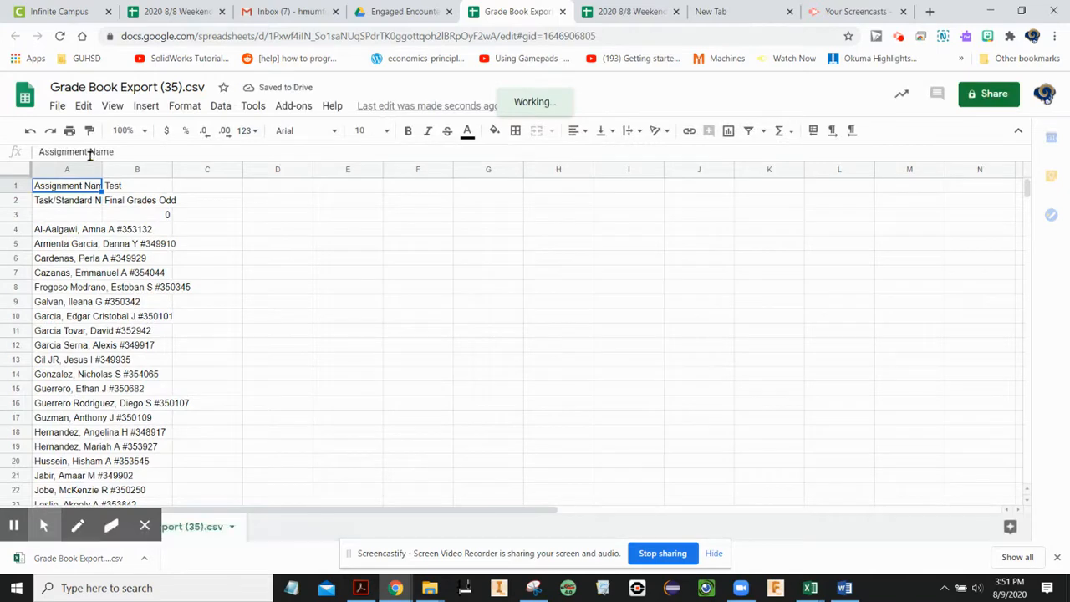
Delete the two header rows, 1 and 2, and widen column A to fit the full student entries.
{"action": "left_click", "coordinate": [16, 184]}
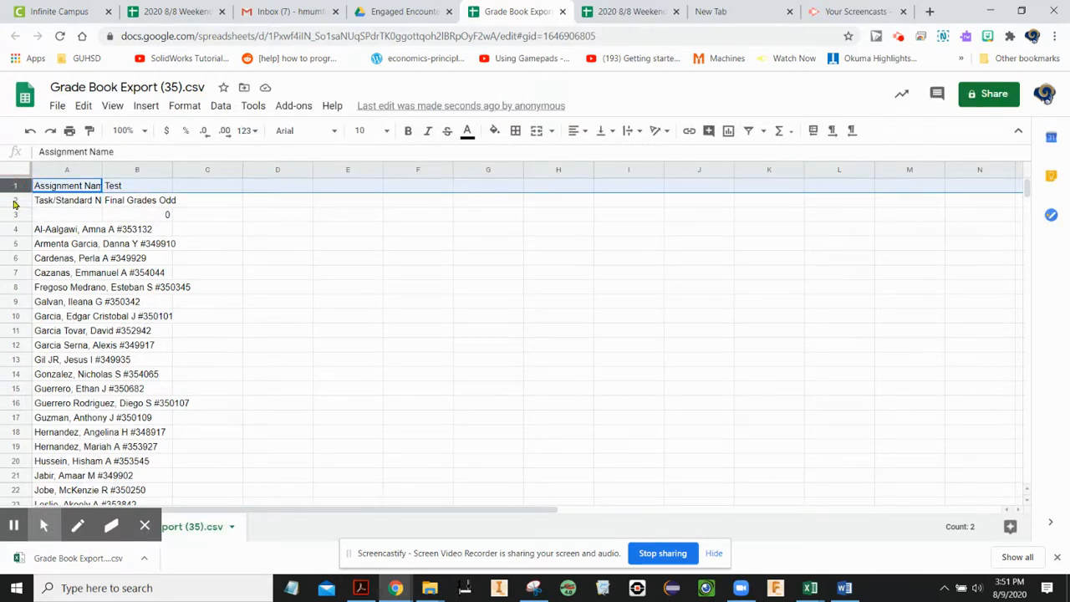
{"action": "left_click", "coordinate": [16, 201]}
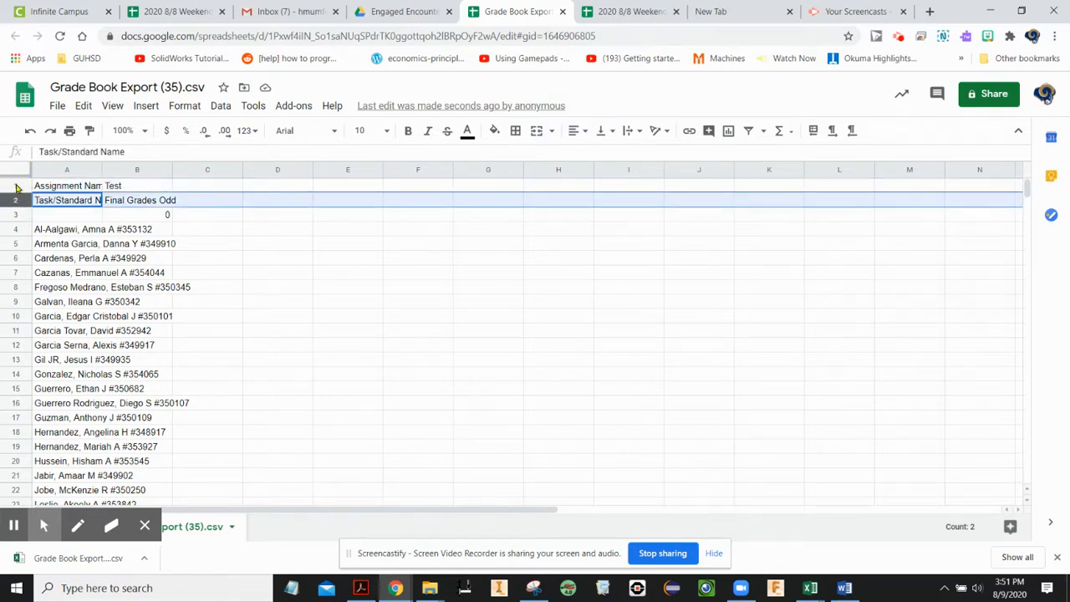
{"action": "left_click", "coordinate": [16, 187], "text": "shift"}
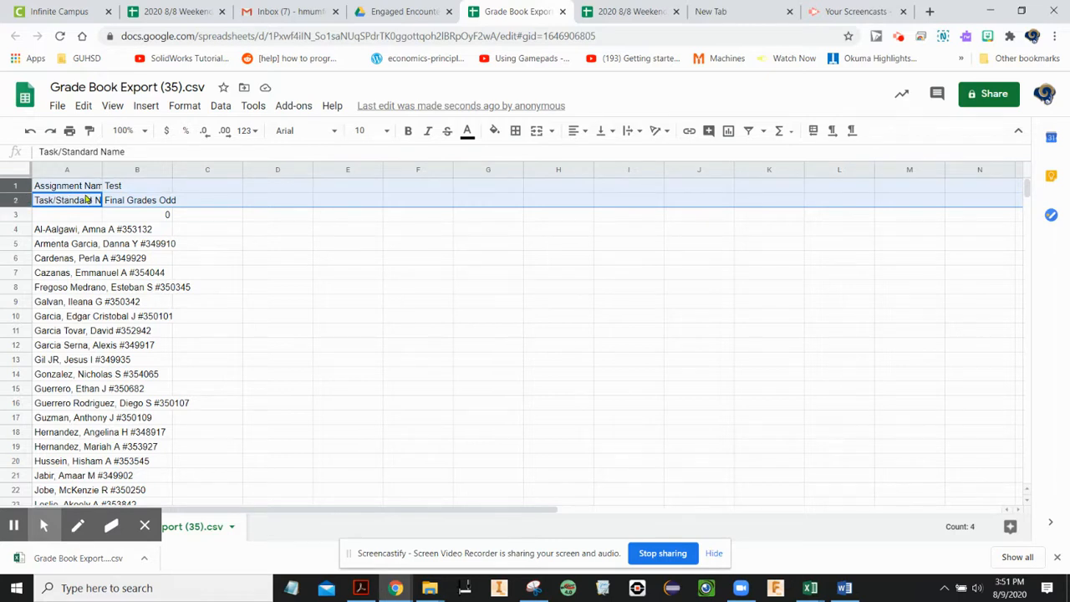
{"action": "right_click", "coordinate": [238, 199]}
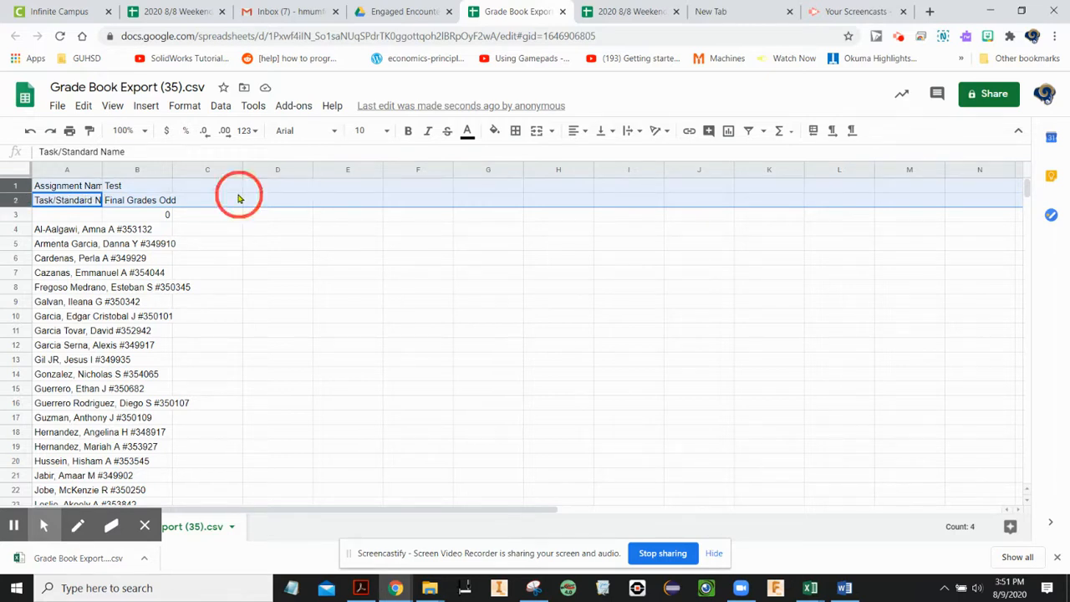
{"action": "left_click", "coordinate": [319, 272]}
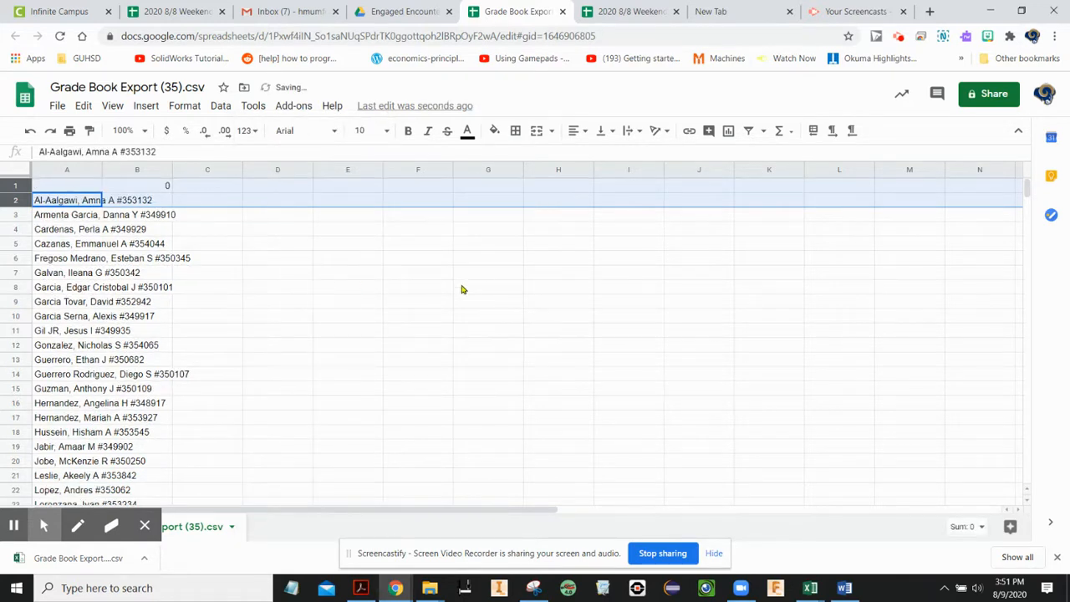
{"action": "left_click_drag", "start_coordinate": [99, 169], "coordinate": [194, 162]}
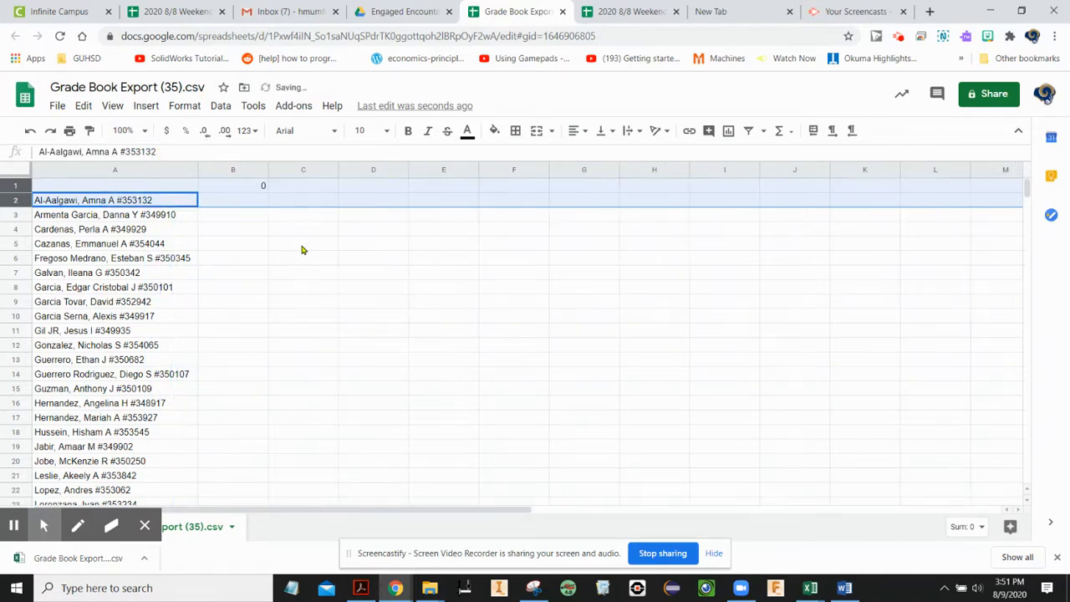
{"action": "left_click", "coordinate": [646, 376]}
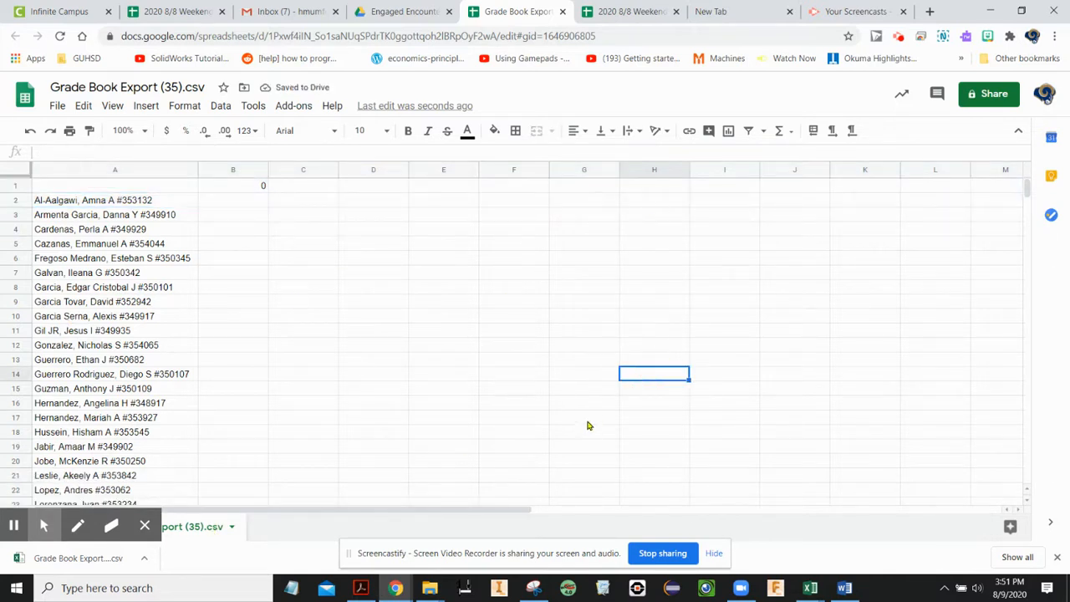
Split column A's text into columns with the automatically detected separator, and widen column B to fit its entries.
{"action": "left_click", "coordinate": [116, 172]}
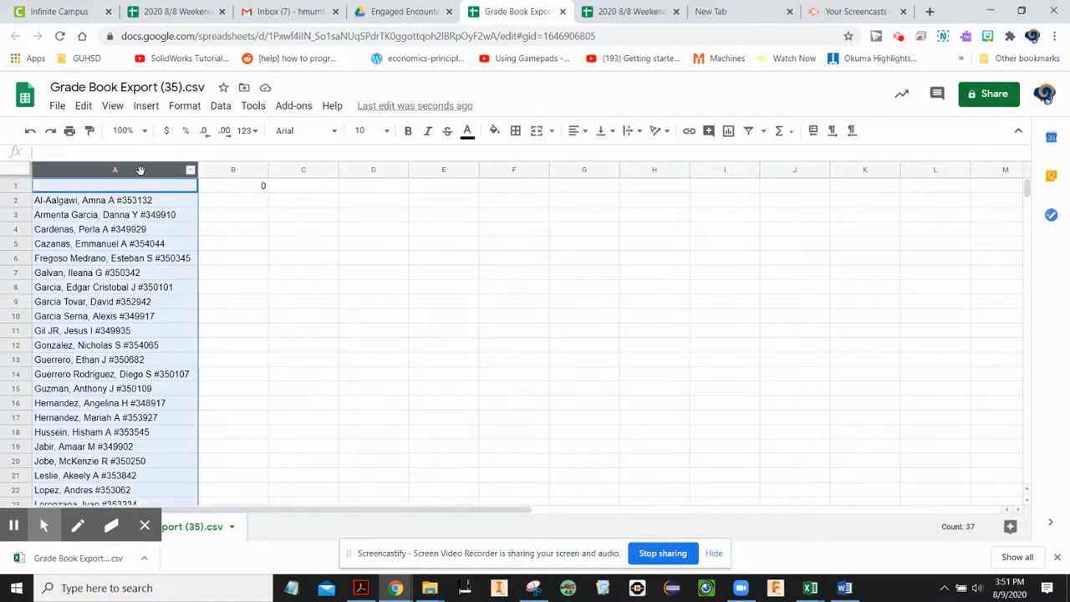
{"action": "left_click", "coordinate": [224, 109]}
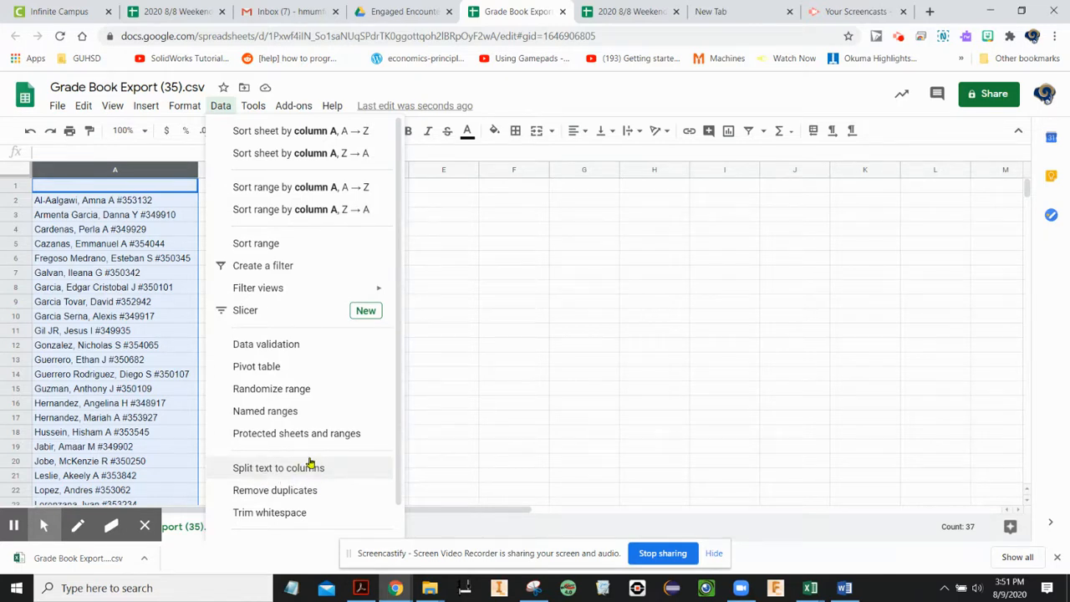
{"action": "left_click", "coordinate": [298, 473]}
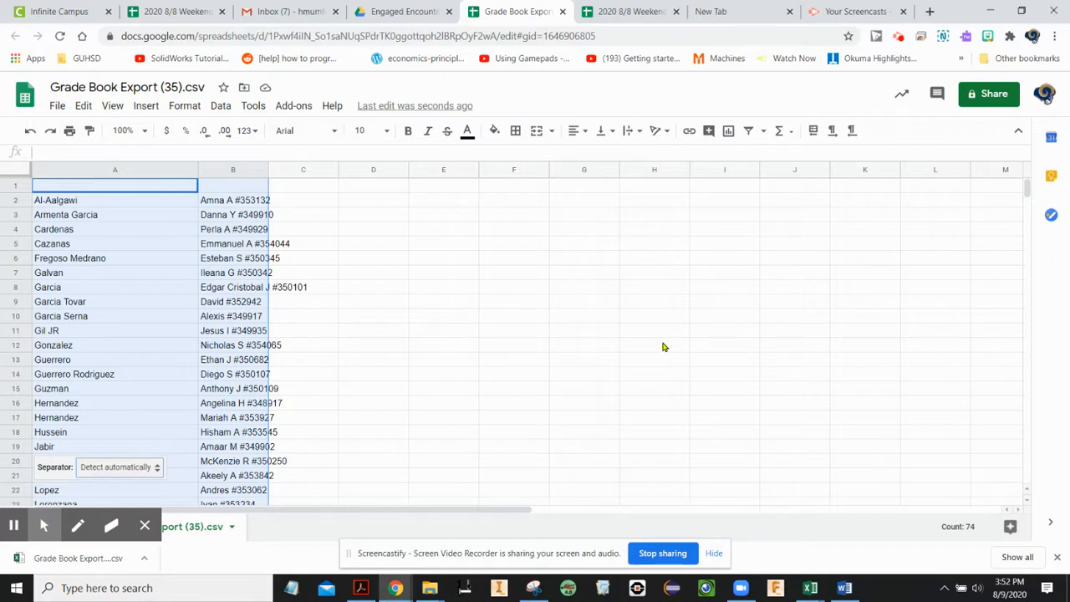
{"action": "key", "text": "Return"}
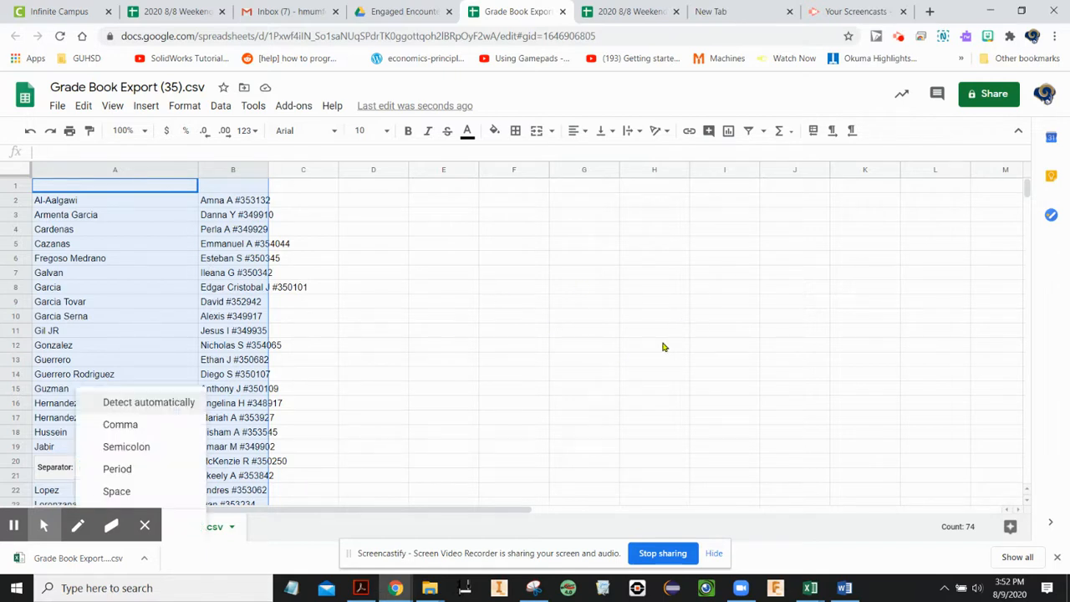
{"action": "left_click", "coordinate": [547, 320]}
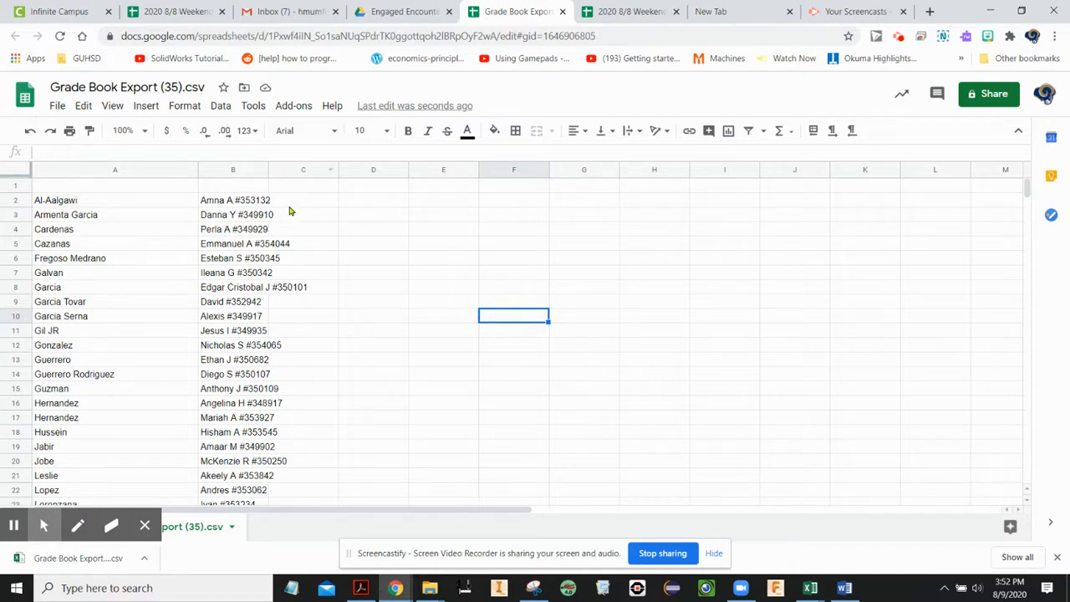
{"action": "left_click_drag", "start_coordinate": [267, 167], "coordinate": [318, 161]}
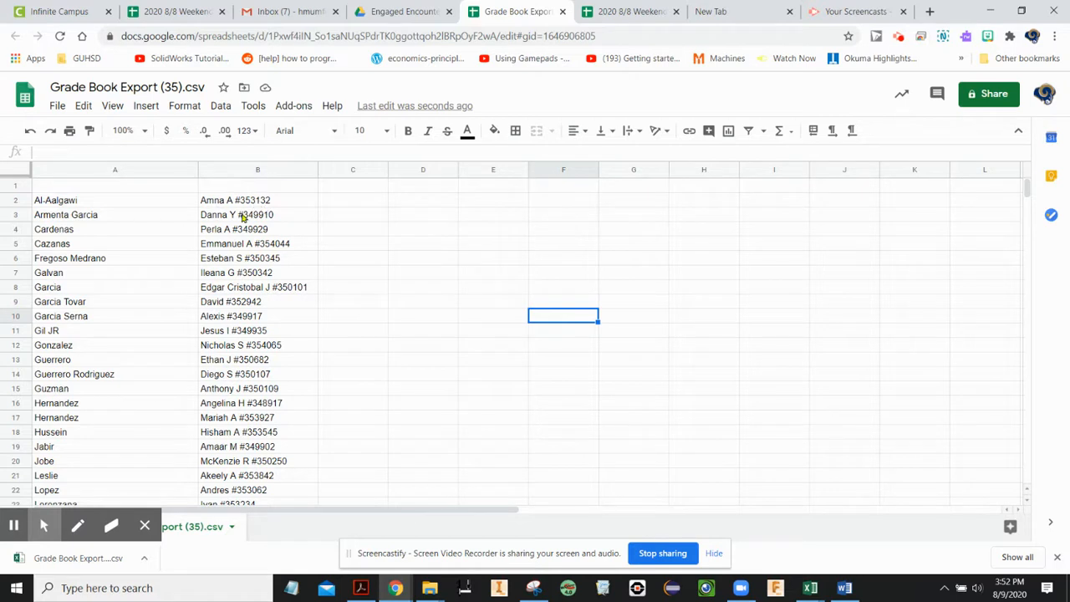
Split column B's text into first names and IDs using the custom separator #.
{"action": "left_click", "coordinate": [270, 171]}
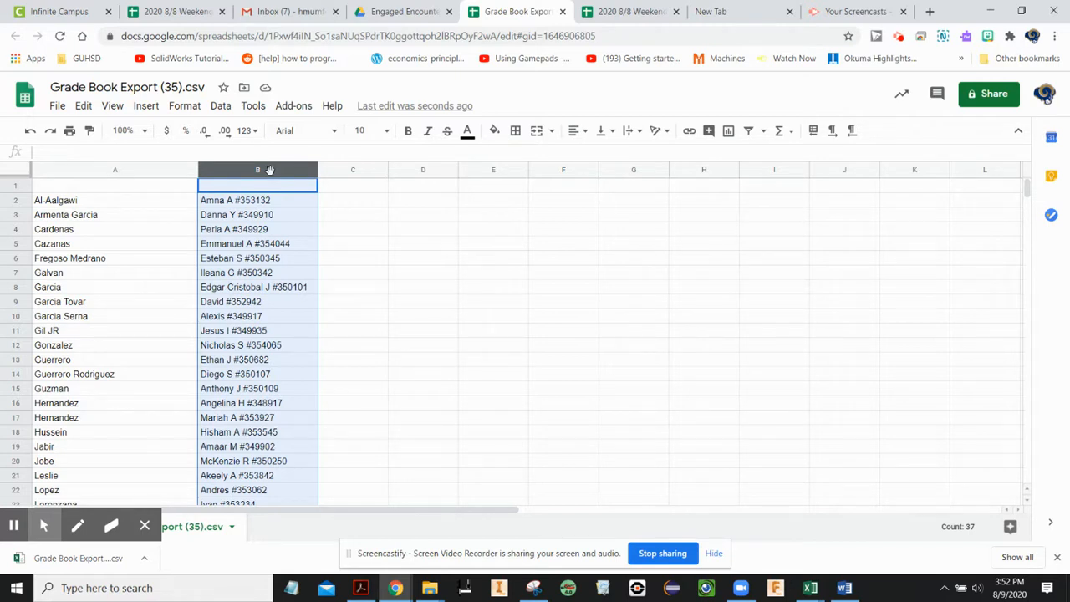
{"action": "left_click", "coordinate": [220, 105]}
{"action": "left_click", "coordinate": [318, 467]}
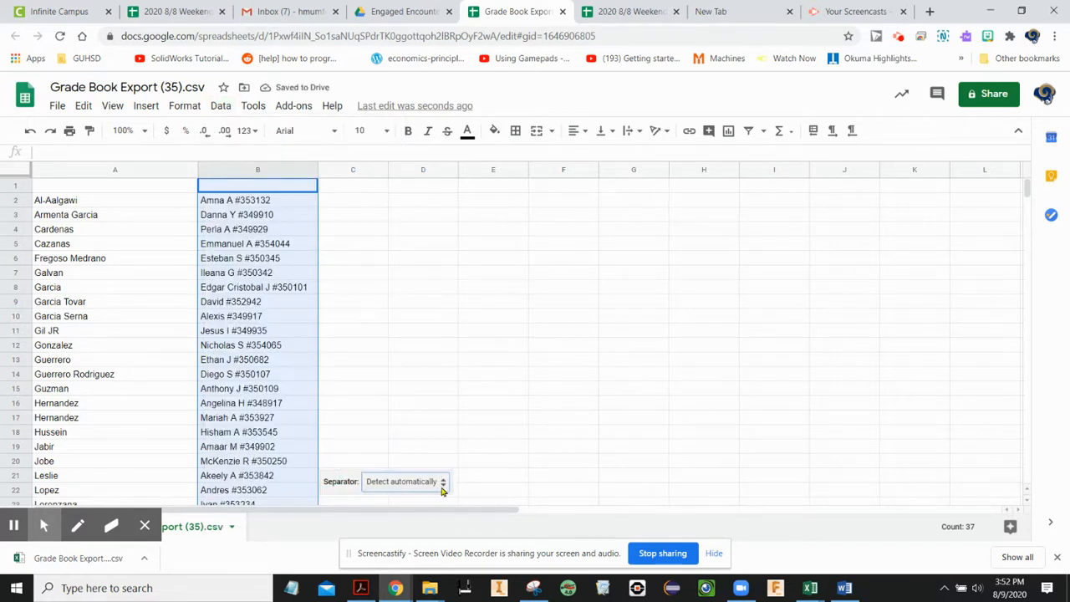
{"action": "left_click", "coordinate": [442, 489]}
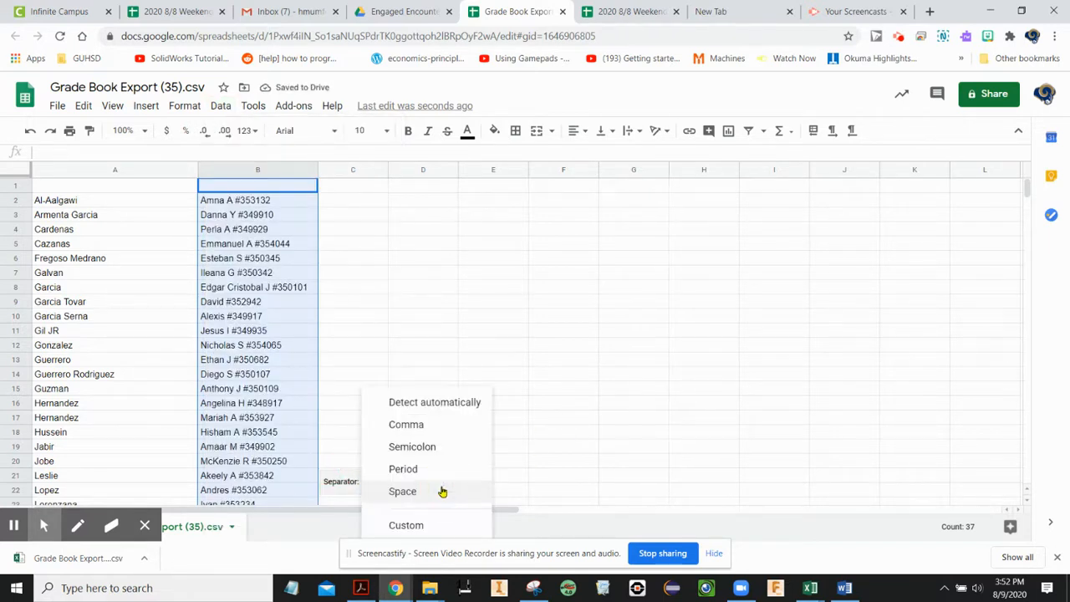
{"action": "left_click", "coordinate": [407, 525]}
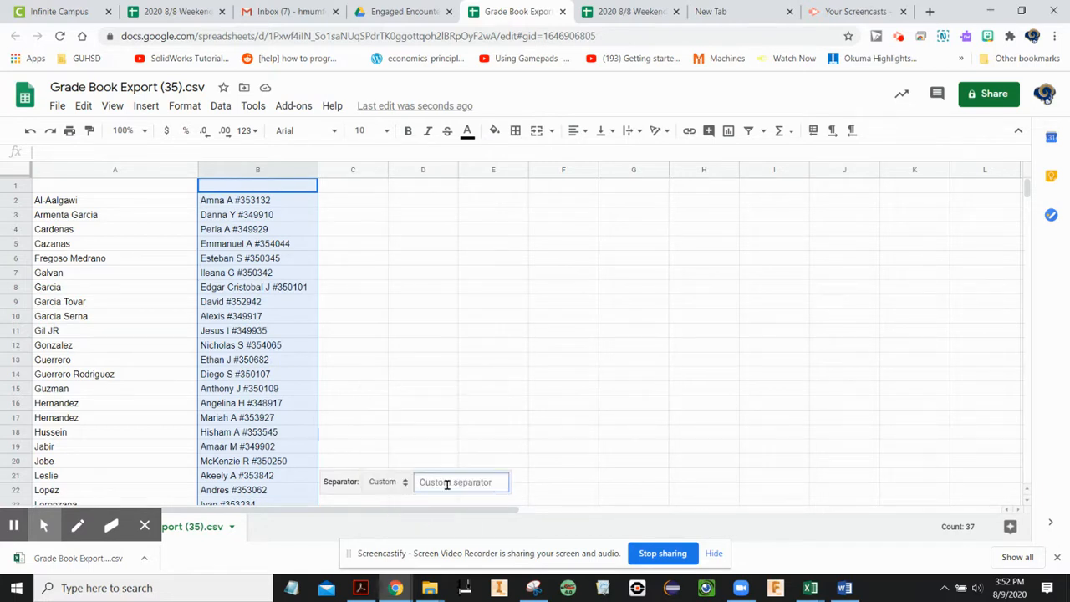
{"action": "type", "text": "#"}
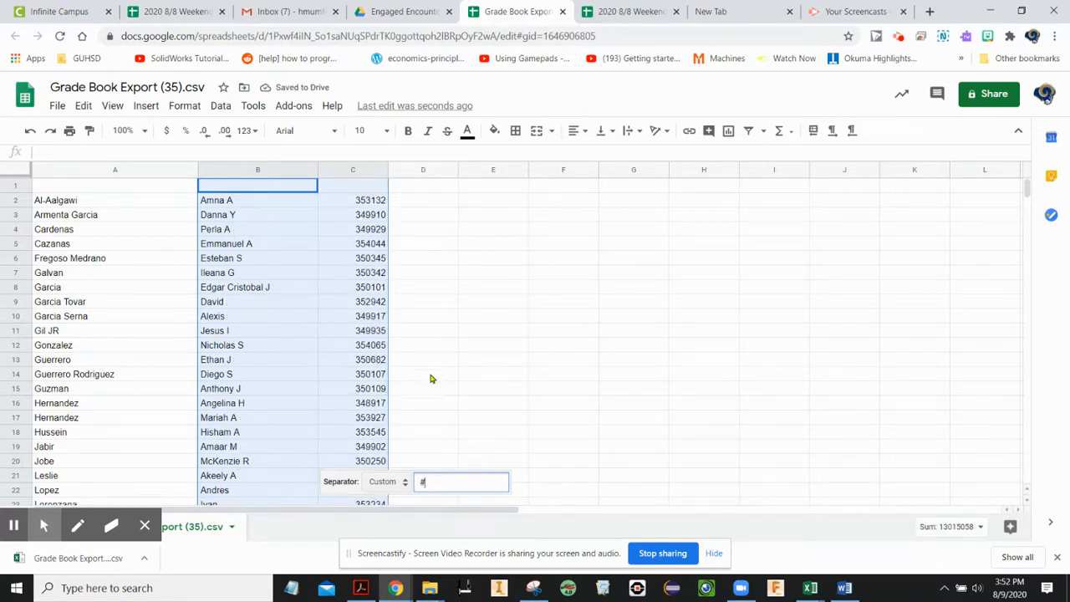
{"action": "left_click", "coordinate": [481, 355]}
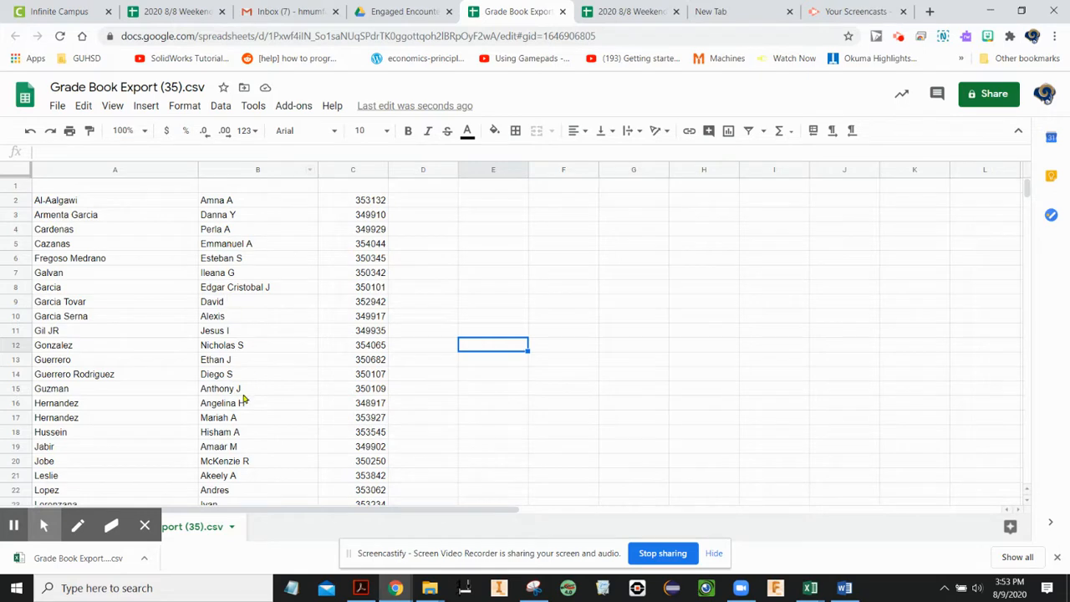
Move the ID column from column C to column E and return it to column C.
{"action": "scroll", "coordinate": [282, 255], "scroll_direction": "down", "scroll_amount": 2}
{"action": "scroll", "coordinate": [281, 257], "scroll_direction": "down", "scroll_amount": 10}
{"action": "scroll", "coordinate": [281, 259], "scroll_direction": "up", "scroll_amount": 12}
{"action": "left_click", "coordinate": [258, 170]}
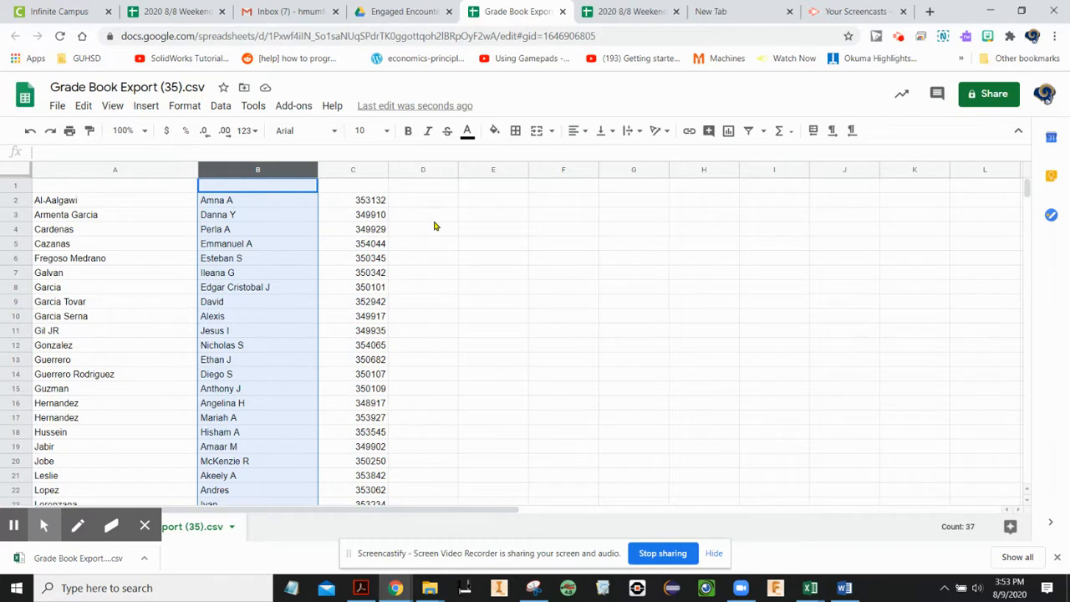
{"action": "left_click", "coordinate": [374, 170]}
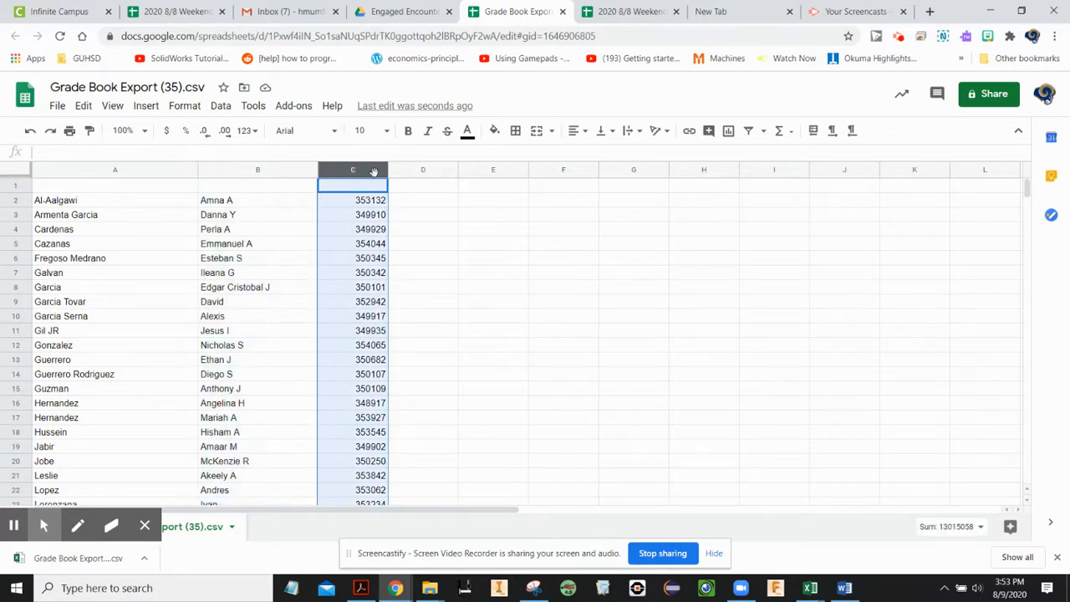
{"action": "left_click", "coordinate": [359, 169]}
{"action": "left_click_drag", "start_coordinate": [360, 170], "coordinate": [506, 172]}
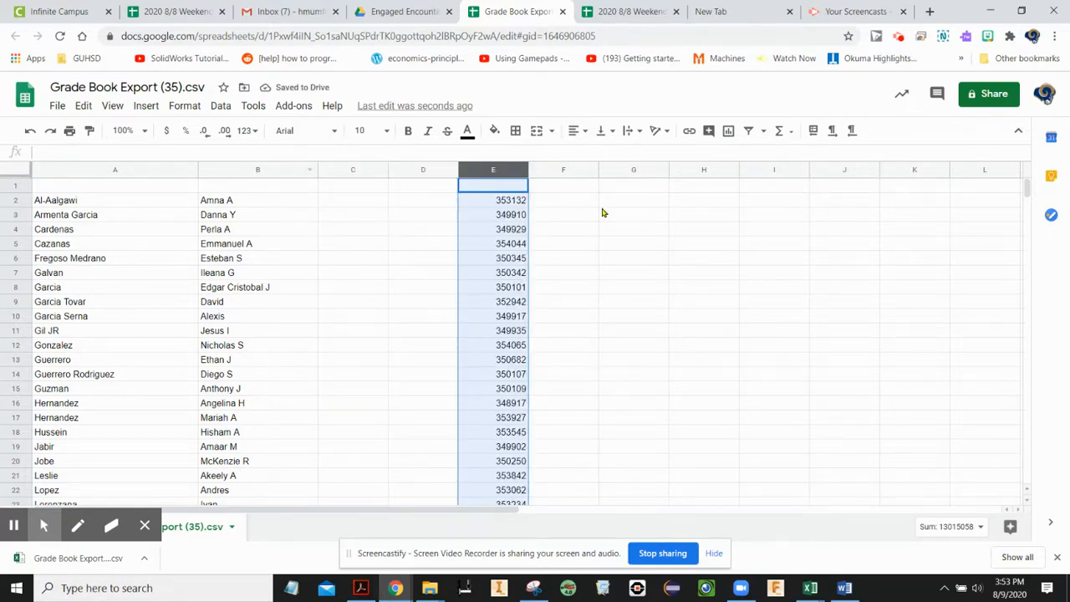
{"action": "left_click_drag", "start_coordinate": [499, 169], "coordinate": [361, 179]}
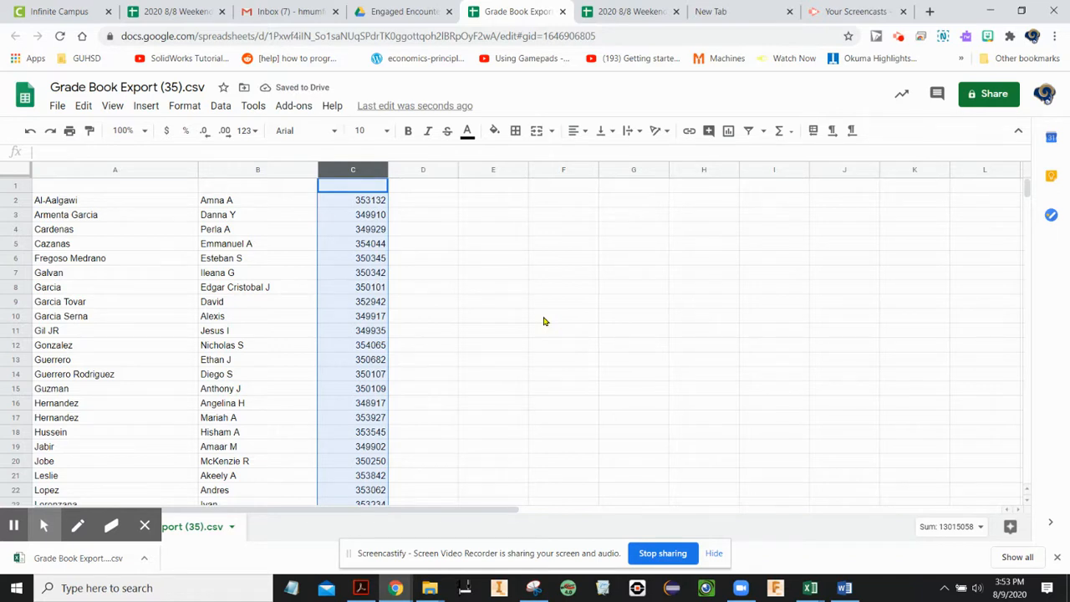
{"action": "left_click", "coordinate": [441, 204]}
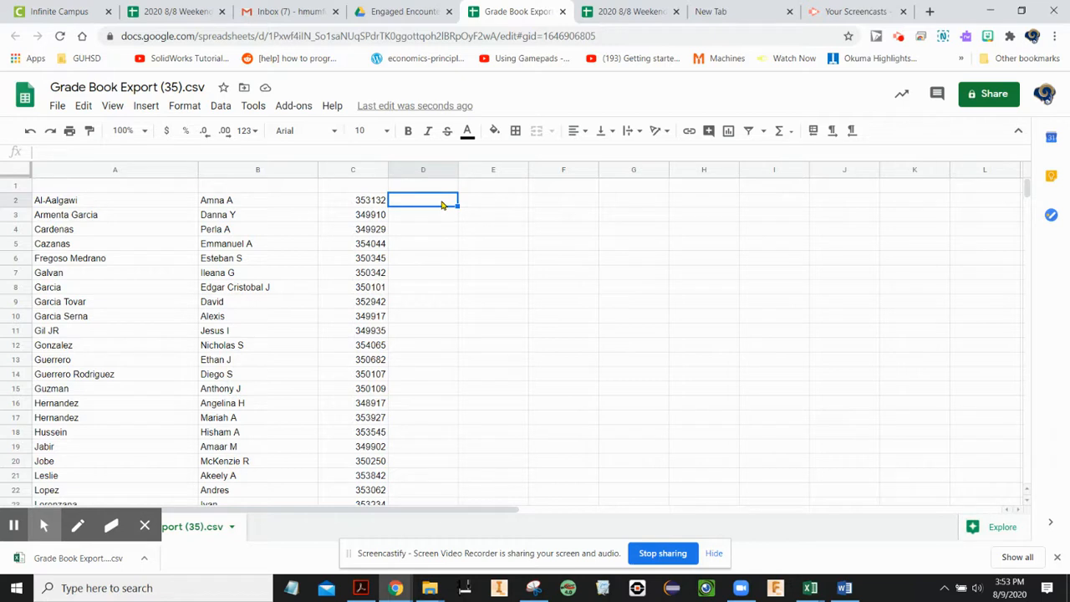
{"action": "type", "text": "="}
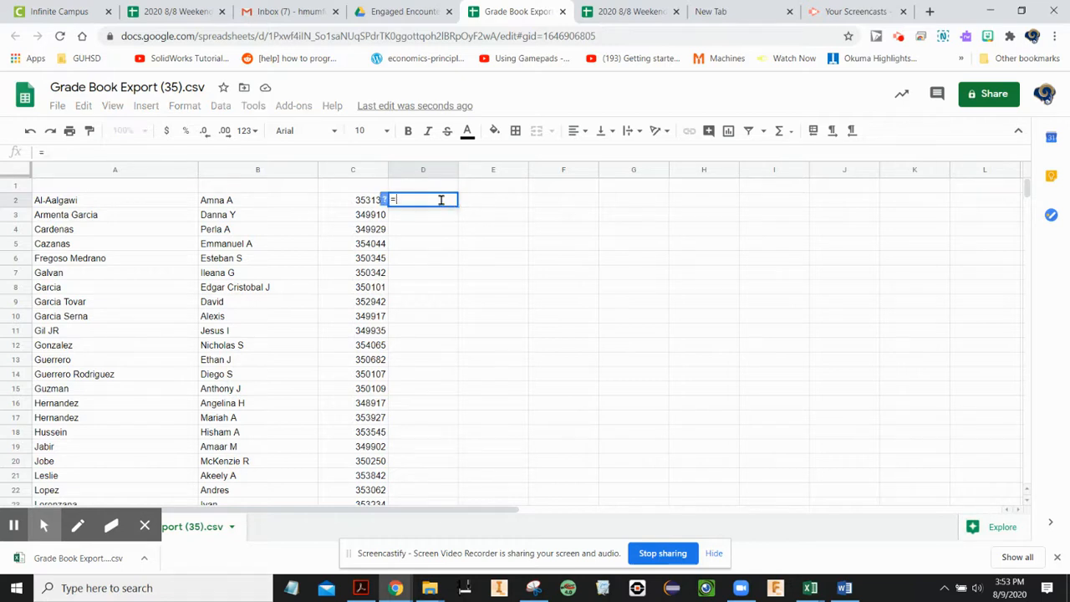
{"action": "left_click", "coordinate": [368, 200]}
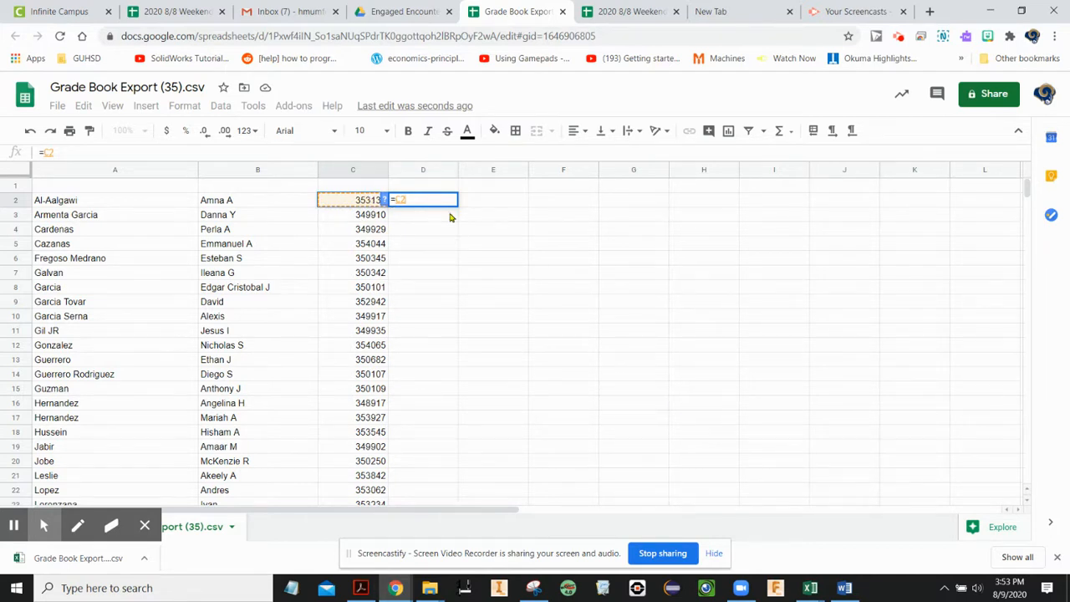
{"action": "type", "text": "&\""}
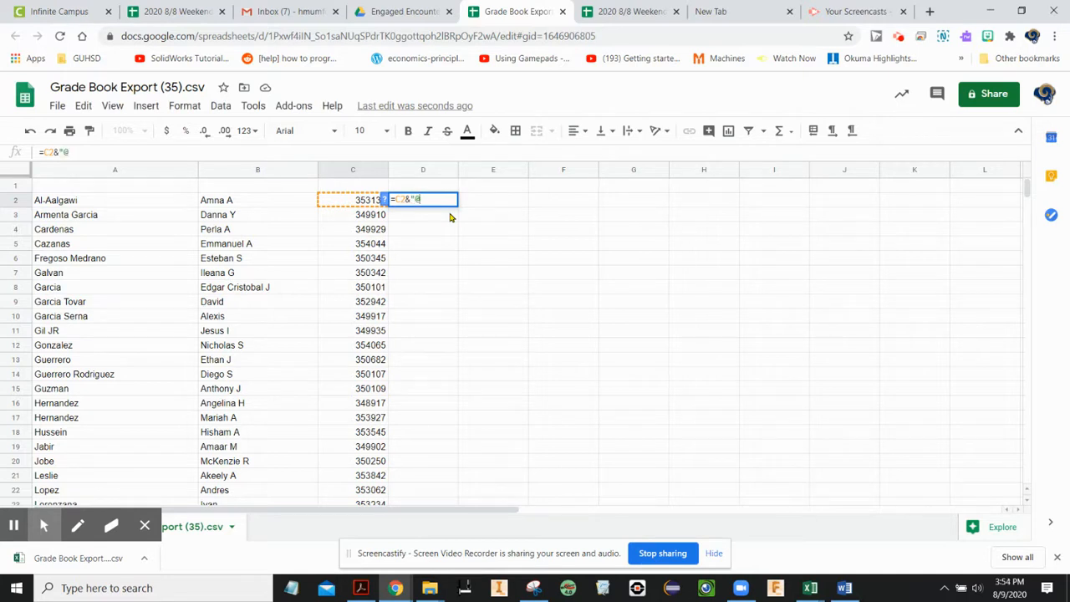
{"action": "type", "text": "@guhsd.net\""}
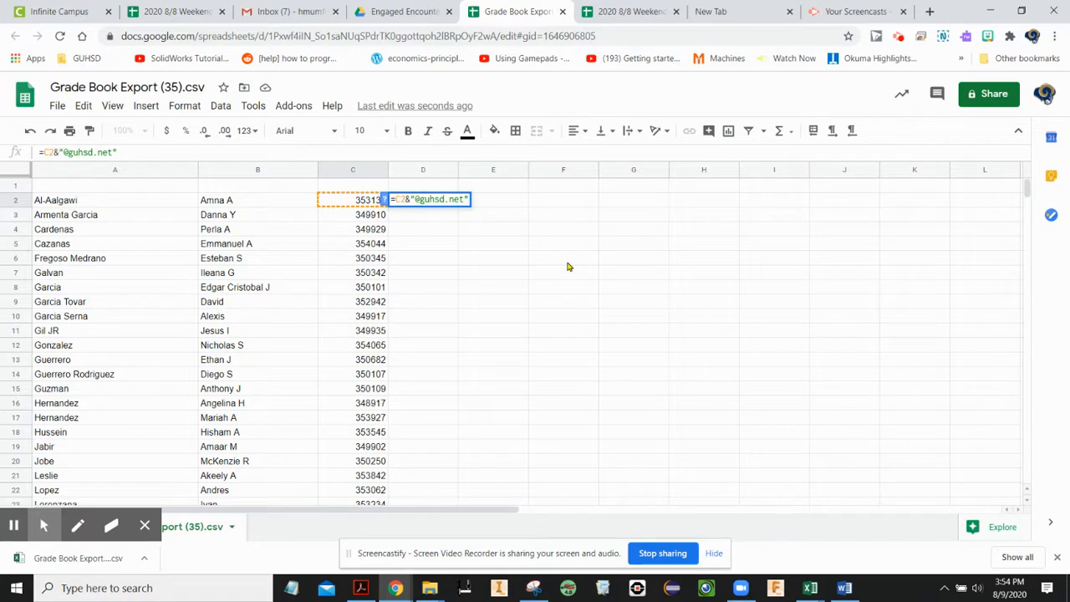
{"action": "key", "text": "Return"}
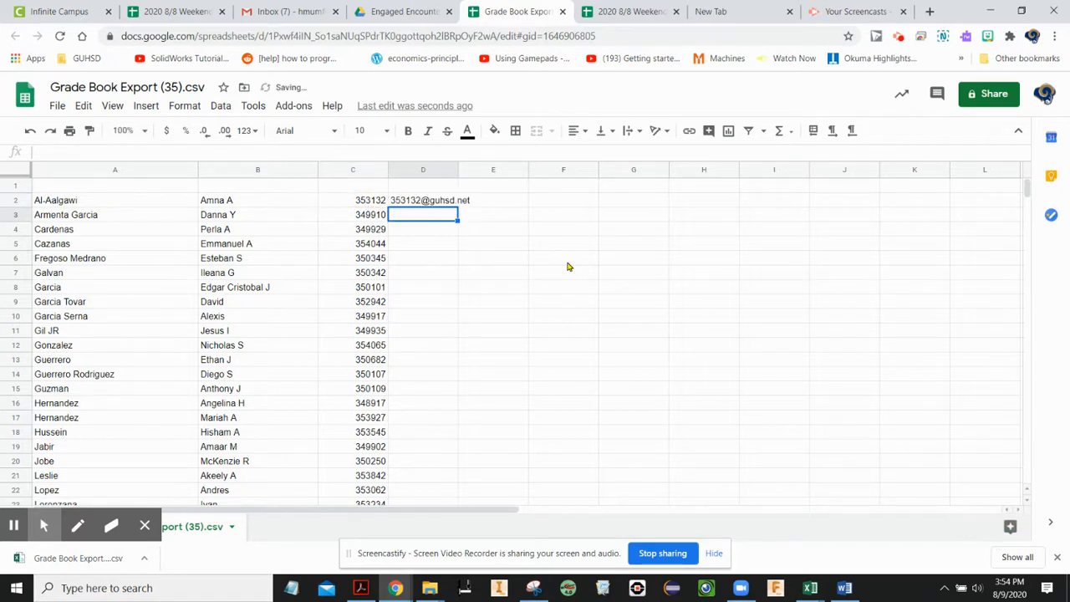
{"action": "left_click_drag", "start_coordinate": [455, 166], "coordinate": [487, 166]}
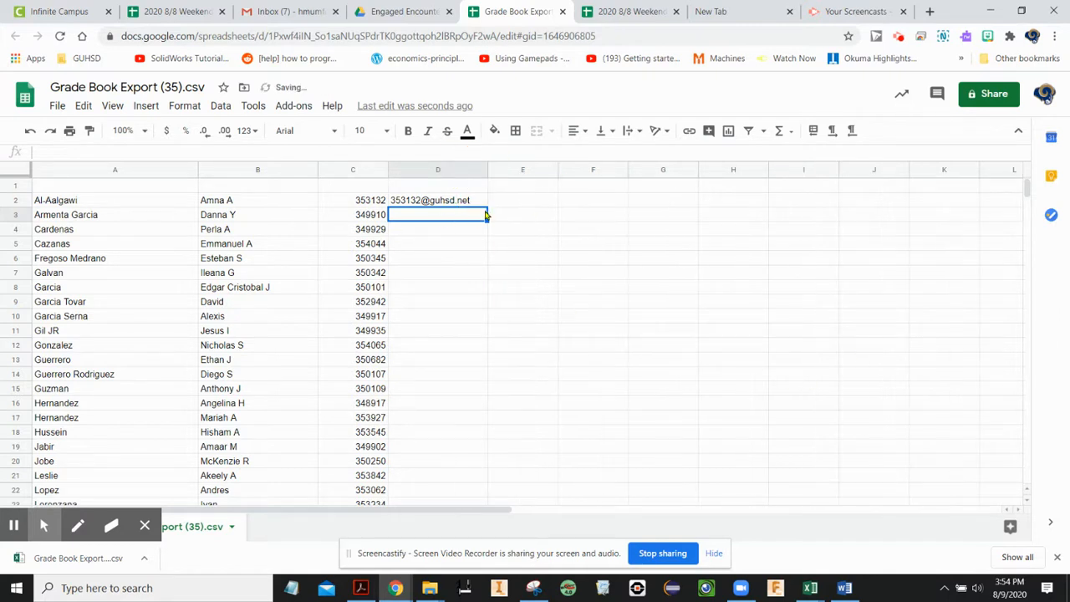
{"action": "left_click", "coordinate": [457, 205]}
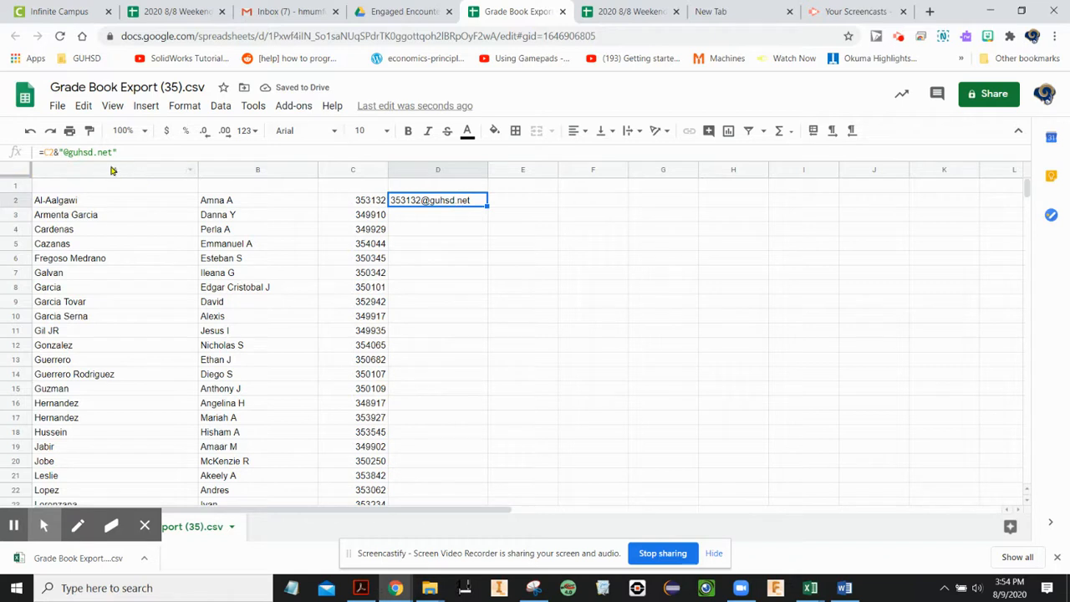
{"action": "right_click", "coordinate": [434, 204]}
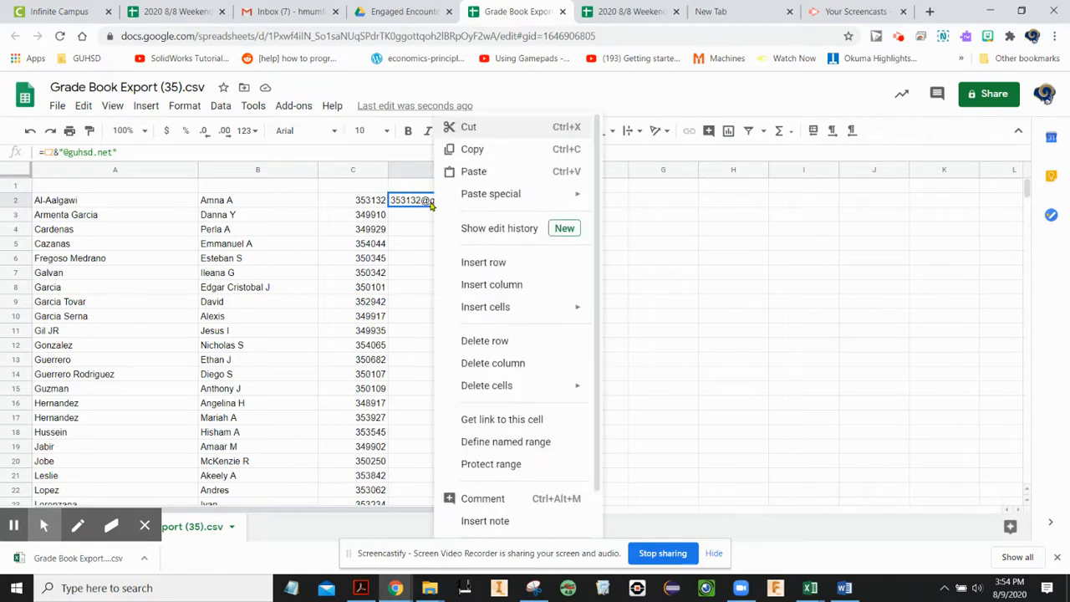
{"action": "left_click", "coordinate": [464, 148]}
{"action": "left_click_drag", "start_coordinate": [449, 214], "coordinate": [413, 195]}
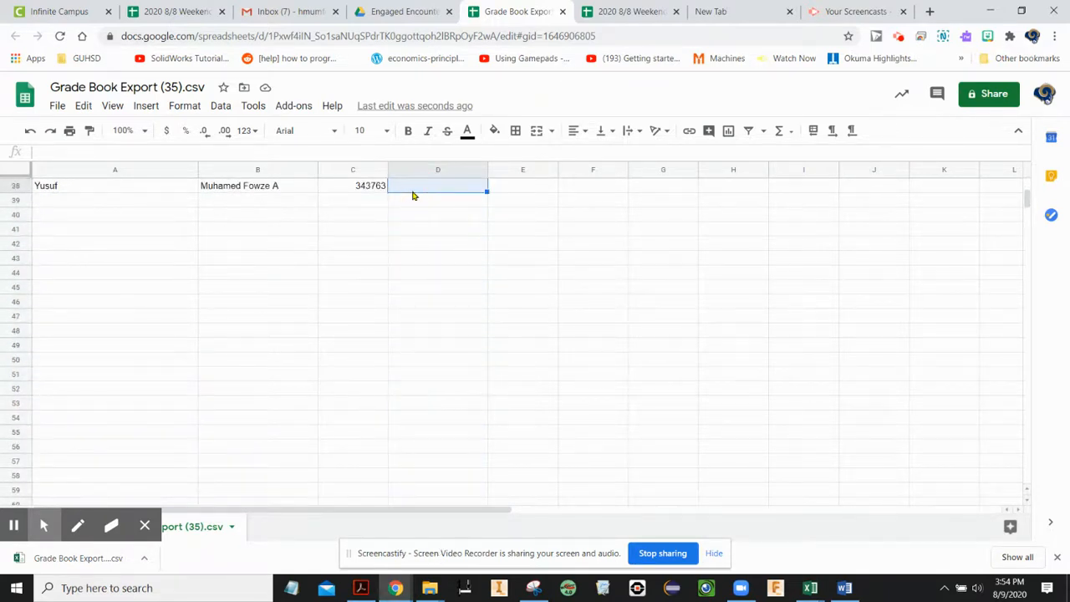
{"action": "scroll", "coordinate": [413, 196], "scroll_direction": "up", "scroll_amount": 10}
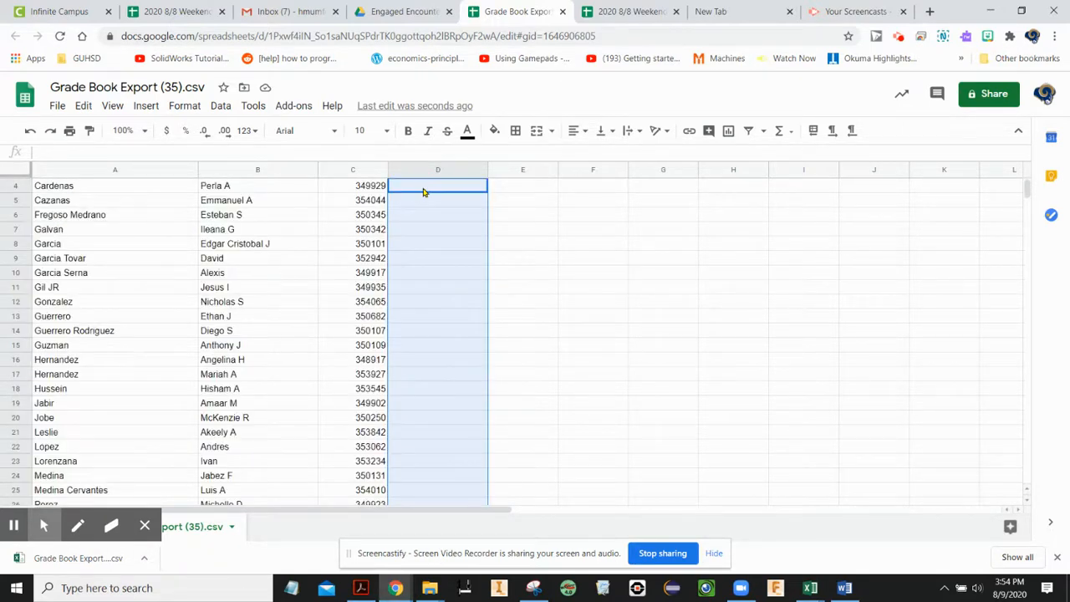
{"action": "scroll", "coordinate": [413, 195], "scroll_direction": "up", "scroll_amount": 1}
{"action": "left_click", "coordinate": [437, 203]}
{"action": "key", "text": "ctrl+c"}
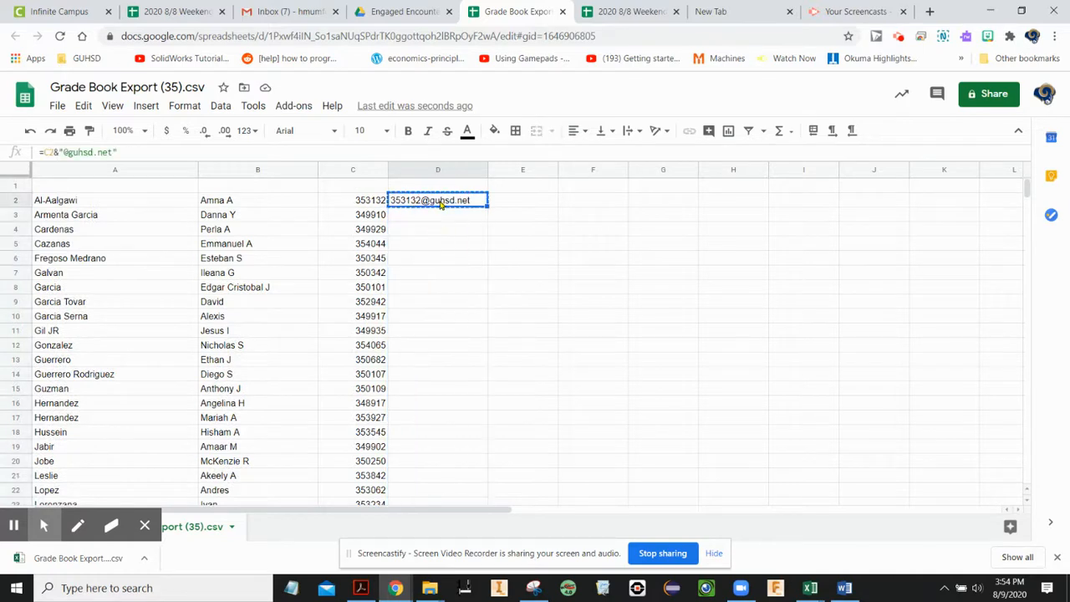
{"action": "right_click", "coordinate": [438, 204]}
{"action": "left_click", "coordinate": [427, 203]}
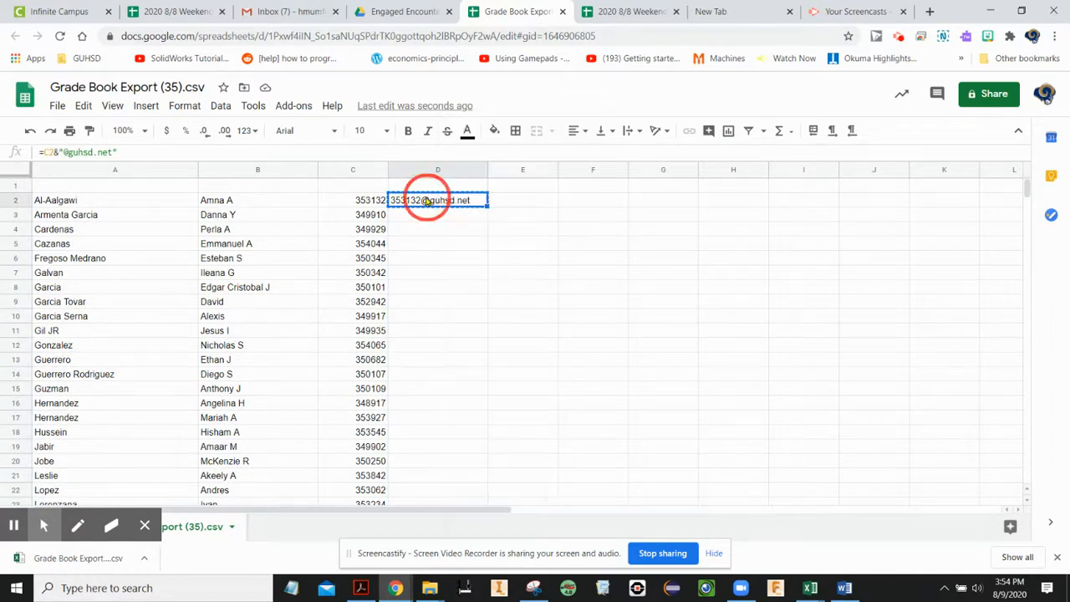
Copy the email formula from D2 into D3 through D38 for all remaining students.
{"action": "right_click", "coordinate": [427, 202]}
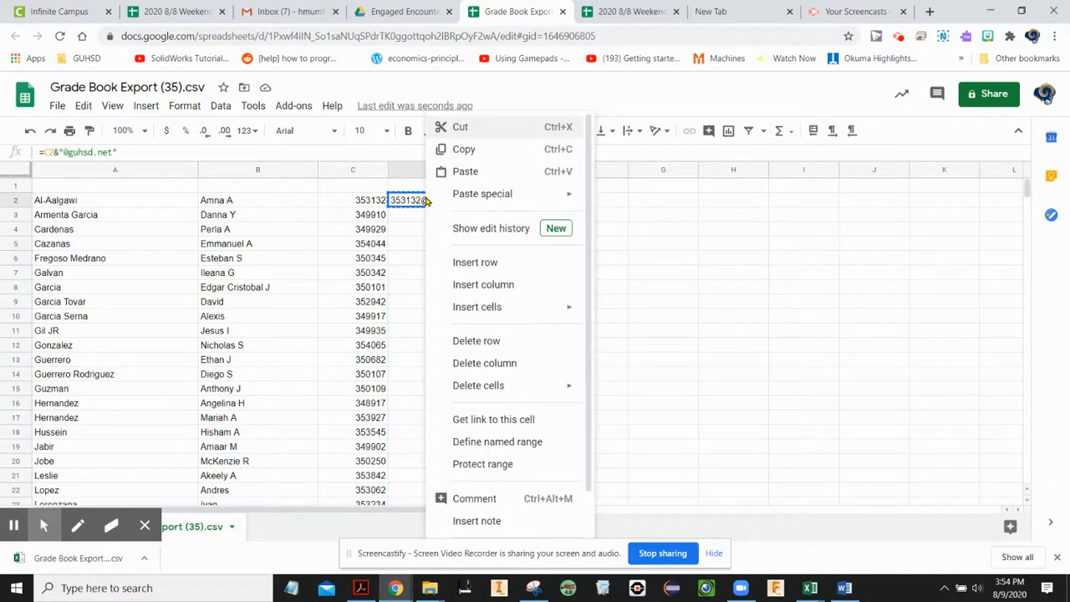
{"action": "left_click", "coordinate": [463, 151]}
{"action": "left_click_drag", "start_coordinate": [431, 215], "coordinate": [430, 402]}
{"action": "right_click", "coordinate": [442, 382]}
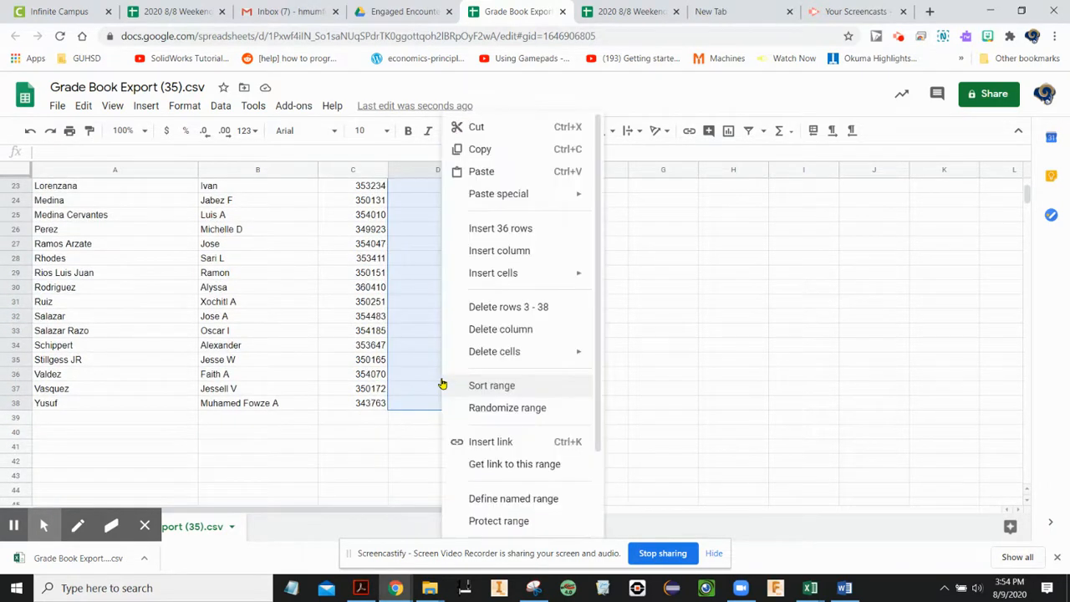
{"action": "left_click", "coordinate": [480, 171]}
{"action": "left_click", "coordinate": [589, 365]}
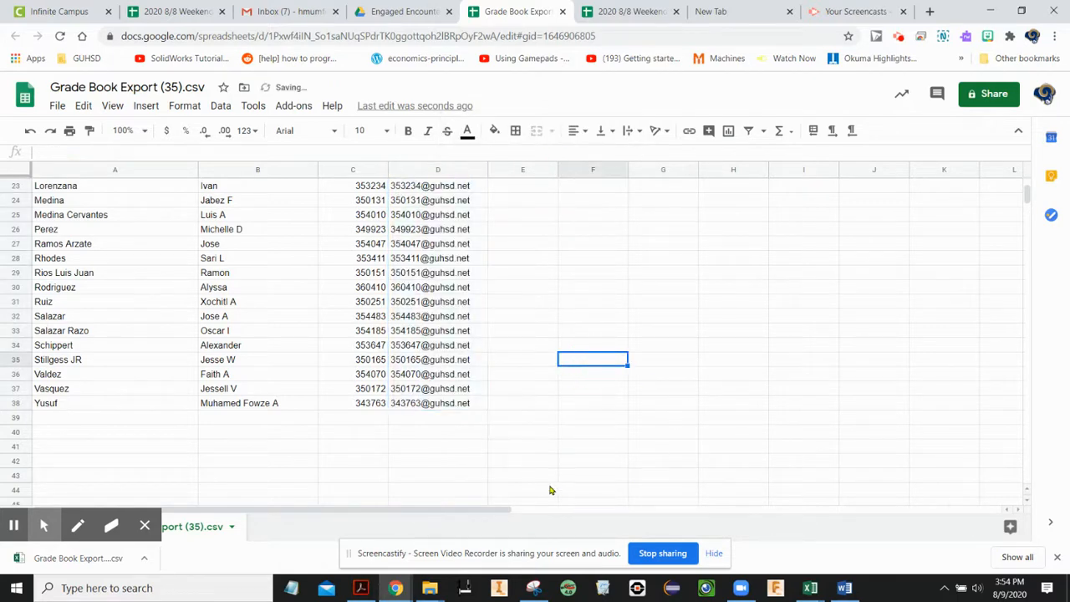
{"action": "scroll", "coordinate": [529, 441], "scroll_direction": "up", "scroll_amount": 6}
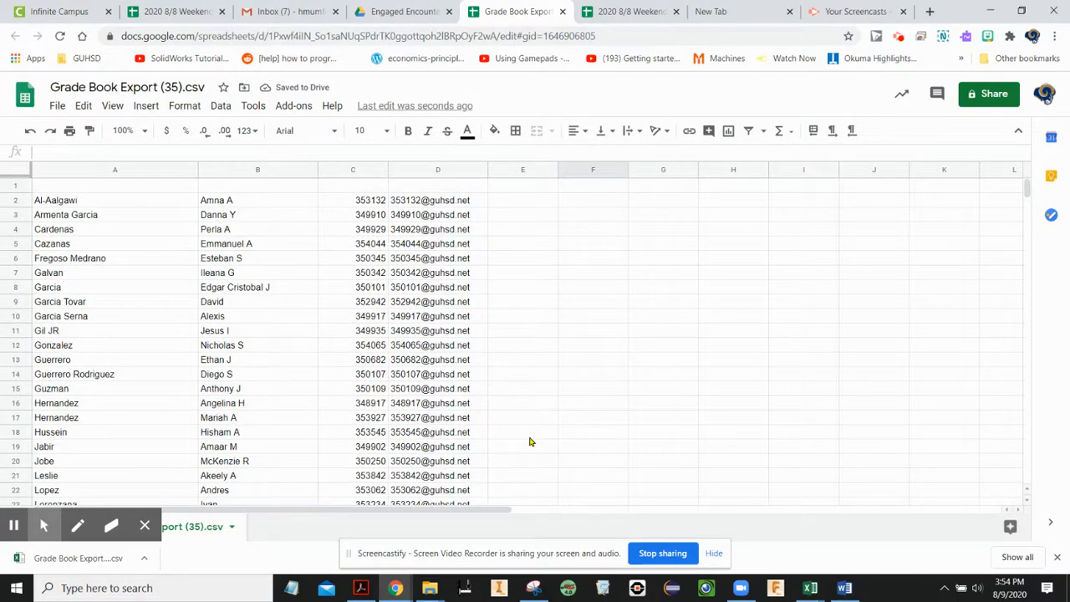
Add the headings LastName, FirstName, ID and Email in cells A1 through D1.
{"action": "left_click", "coordinate": [98, 191]}
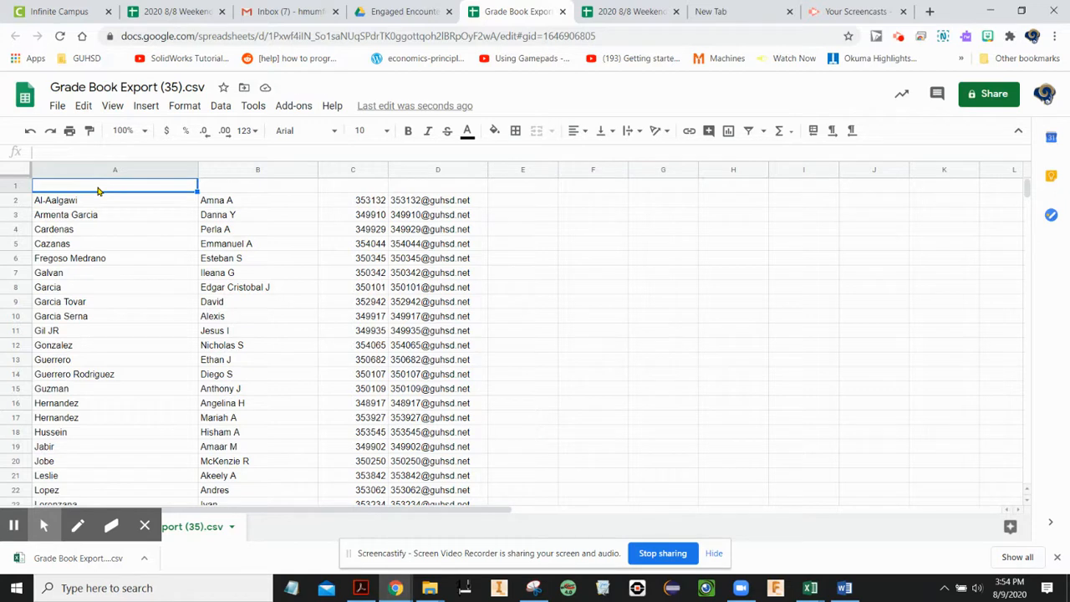
{"action": "type", "text": "Las"}
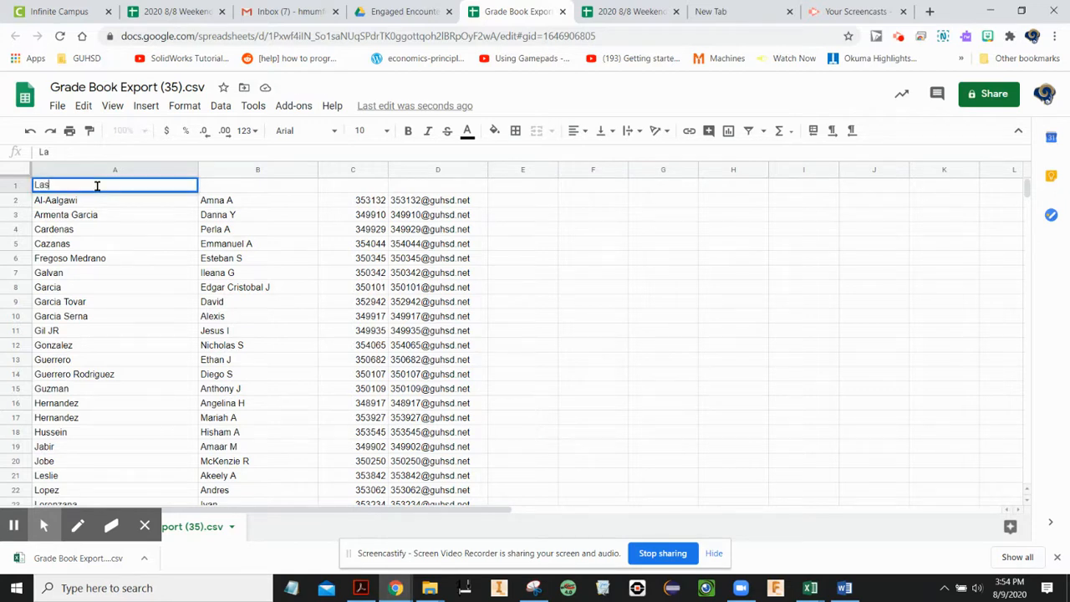
{"action": "type", "text": "tNam"}
{"action": "key", "text": "BackSpace"}
{"action": "key", "text": "BackSpace"}
{"action": "type", "text": "ame"}
{"action": "key", "text": "Tab"}
{"action": "type", "text": "First"}
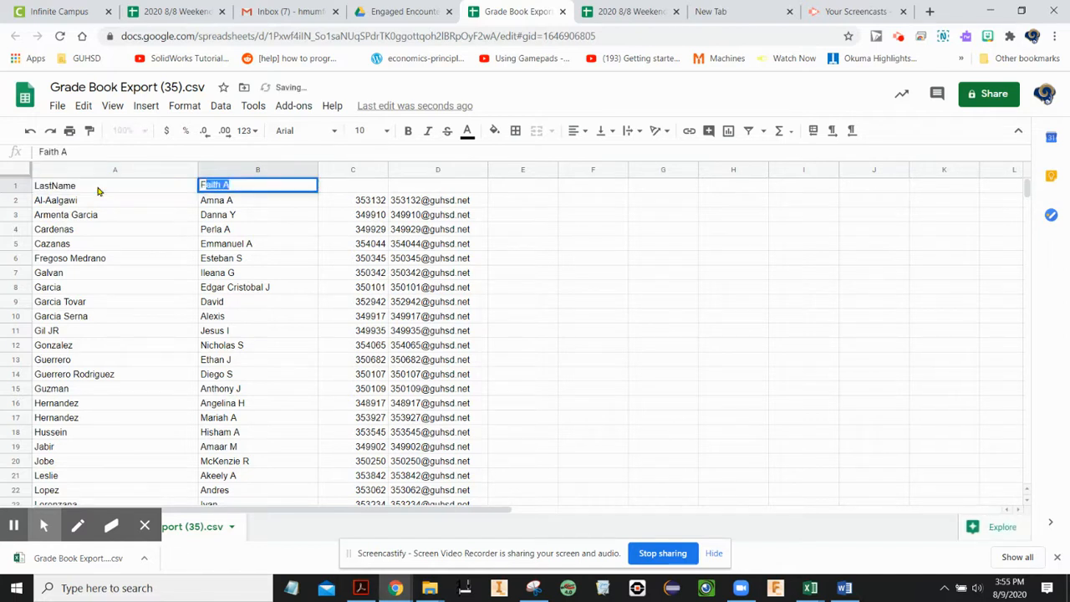
{"action": "type", "text": "Name"}
{"action": "key", "text": "Tab"}
{"action": "type", "text": "I"}
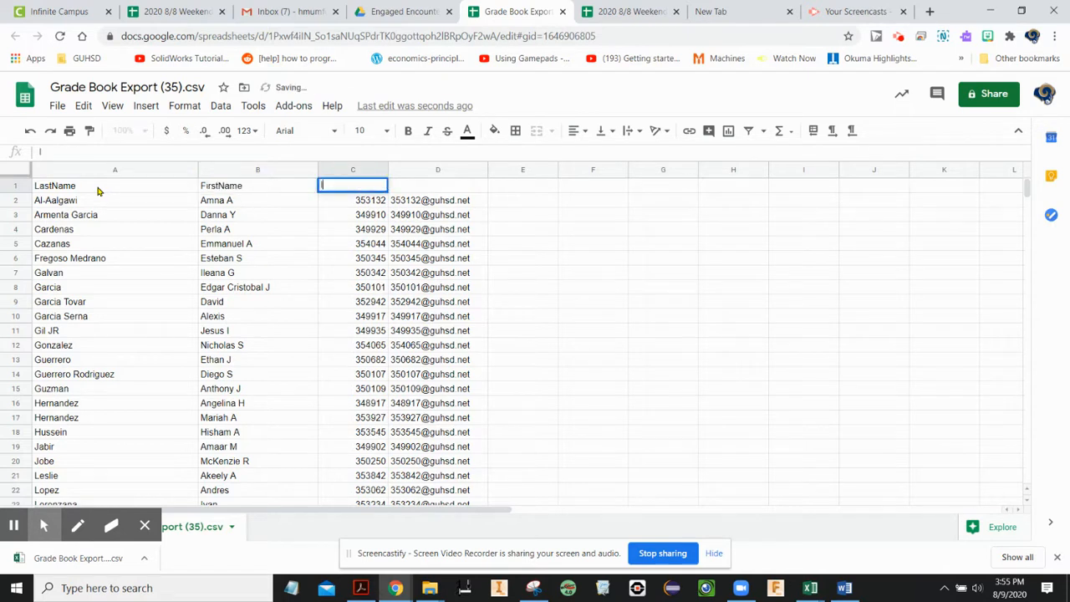
{"action": "key", "text": "Tab"}
{"action": "type", "text": "Email"}
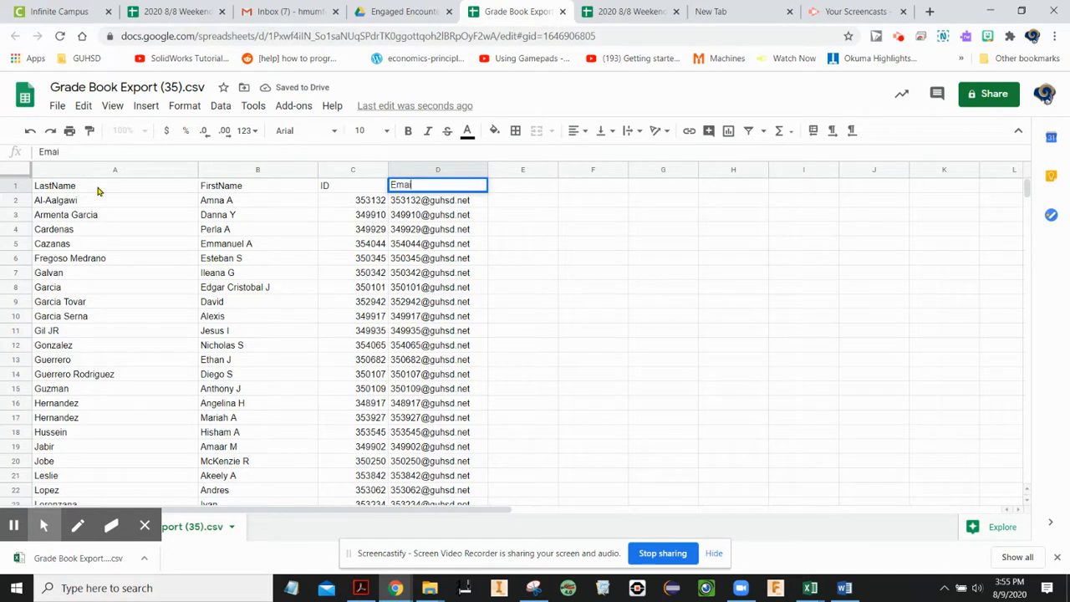
Make the headings in row 1 bold and freeze that row so it stays above the student list.
{"action": "left_click", "coordinate": [15, 186]}
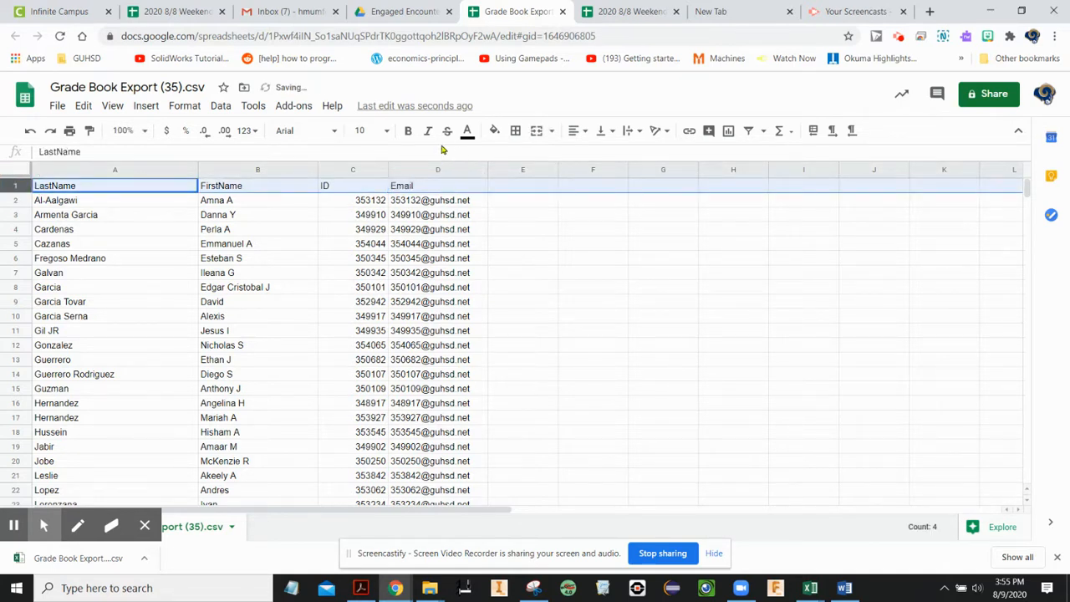
{"action": "left_click", "coordinate": [404, 131]}
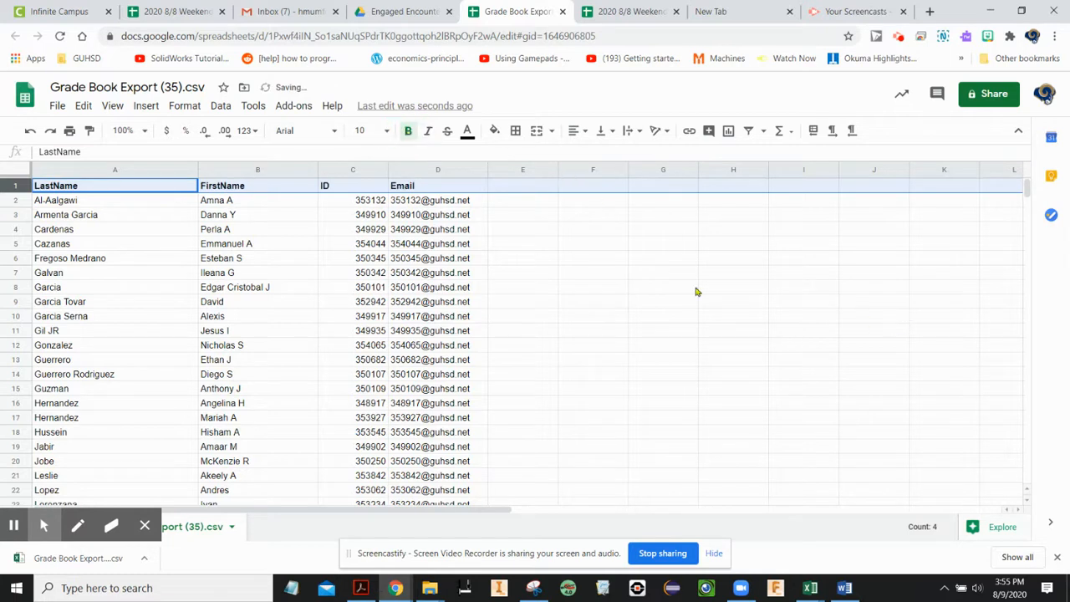
{"action": "left_click", "coordinate": [114, 107]}
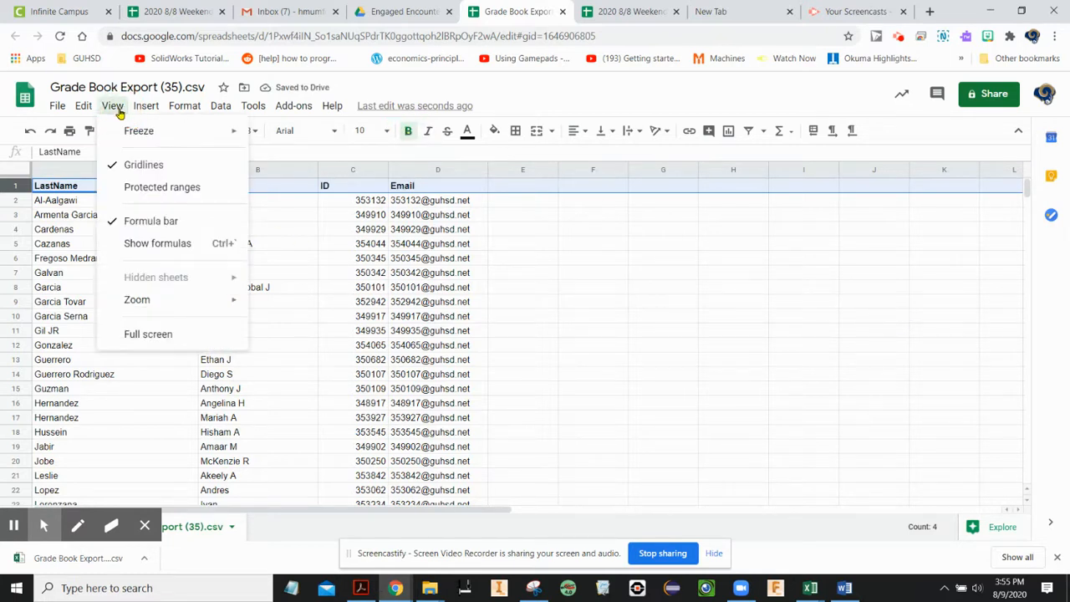
{"action": "mouse_move", "coordinate": [134, 130]}
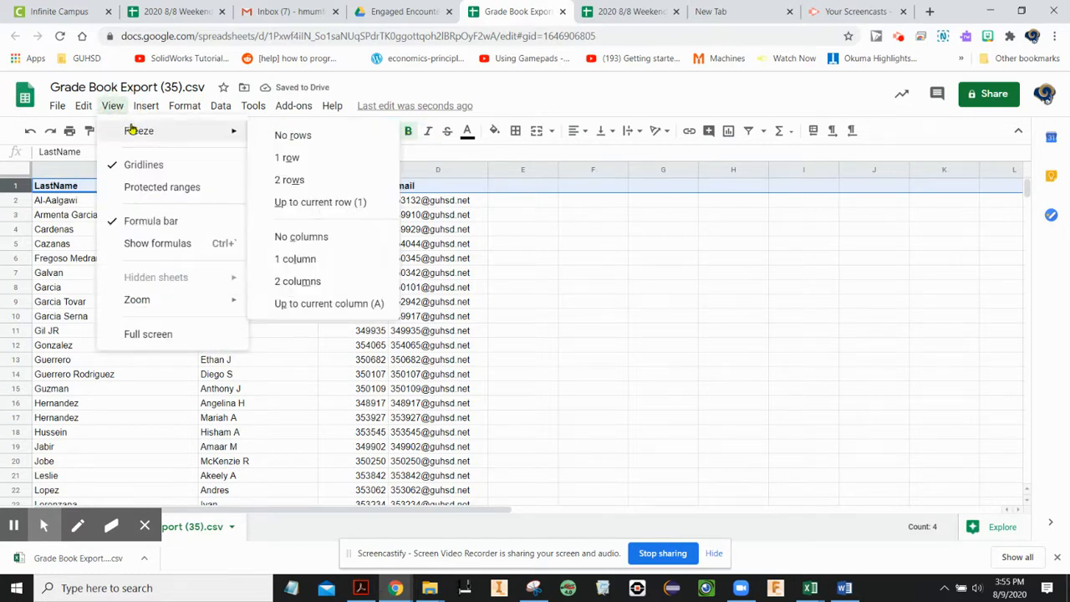
{"action": "left_click", "coordinate": [299, 160]}
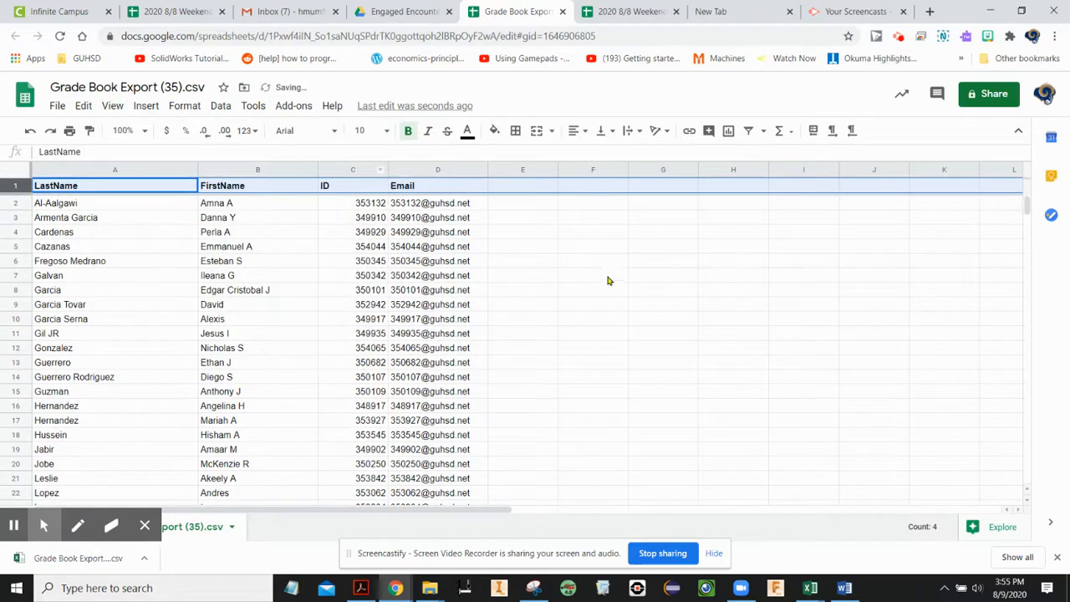
{"action": "left_click", "coordinate": [610, 281]}
{"action": "scroll", "coordinate": [443, 266], "scroll_direction": "down", "scroll_amount": 4}
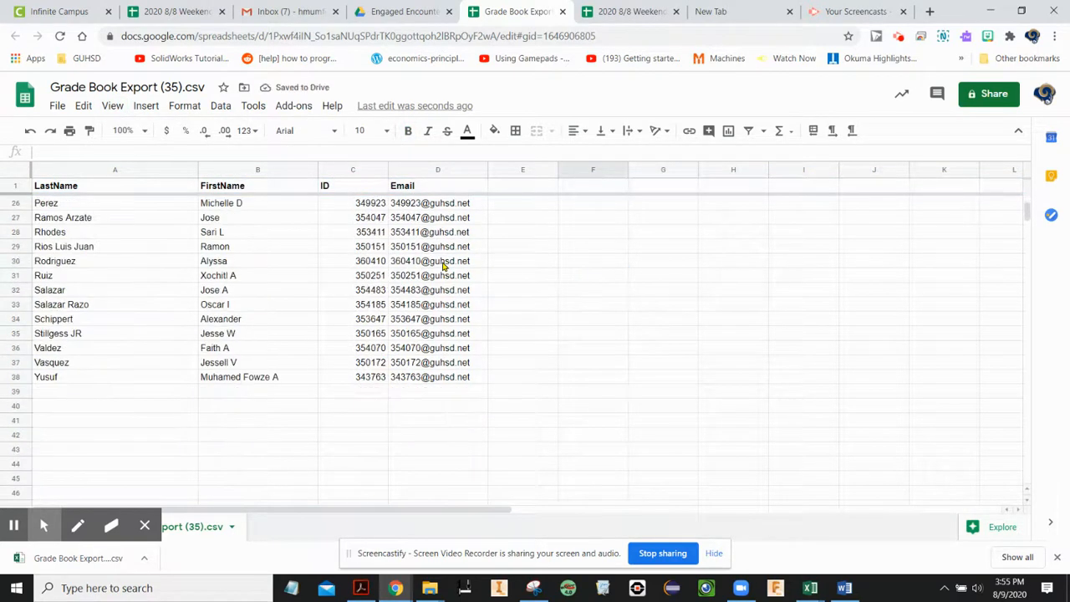
{"action": "scroll", "coordinate": [443, 266], "scroll_direction": "down", "scroll_amount": 1}
{"action": "scroll", "coordinate": [443, 265], "scroll_direction": "up", "scroll_amount": 2}
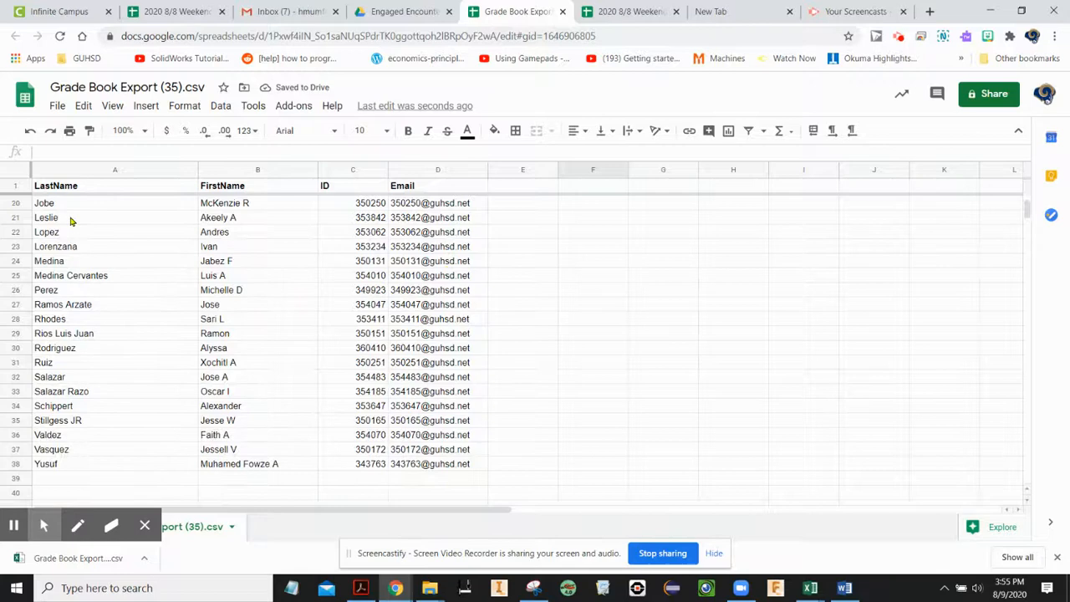
{"action": "scroll", "coordinate": [488, 301], "scroll_direction": "up", "scroll_amount": 4}
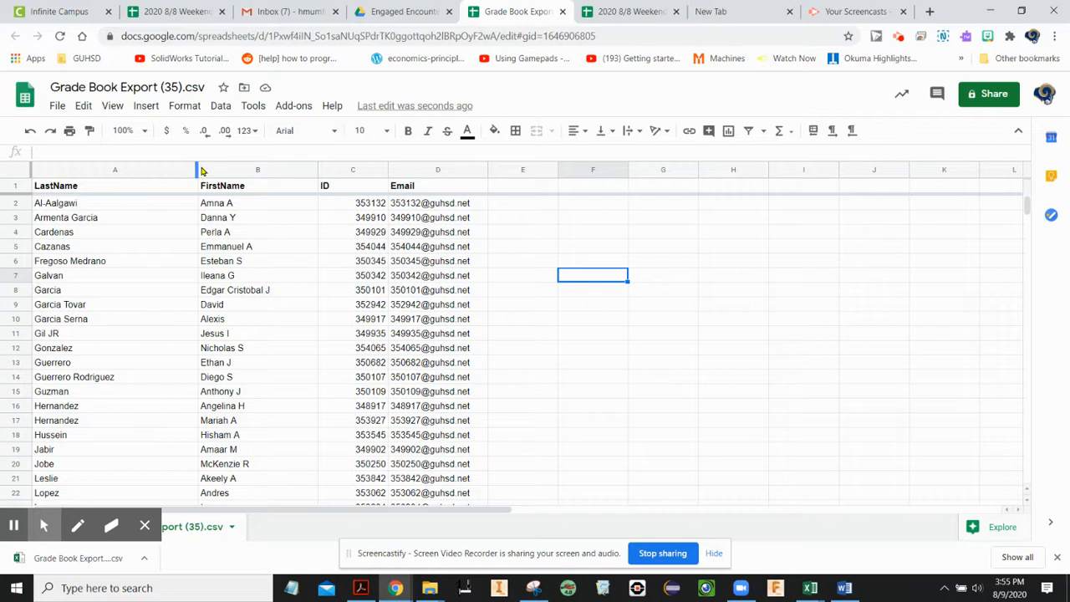
Narrow columns A and B to fit the student last names and first names.
{"action": "left_click_drag", "start_coordinate": [196, 168], "coordinate": [131, 177]}
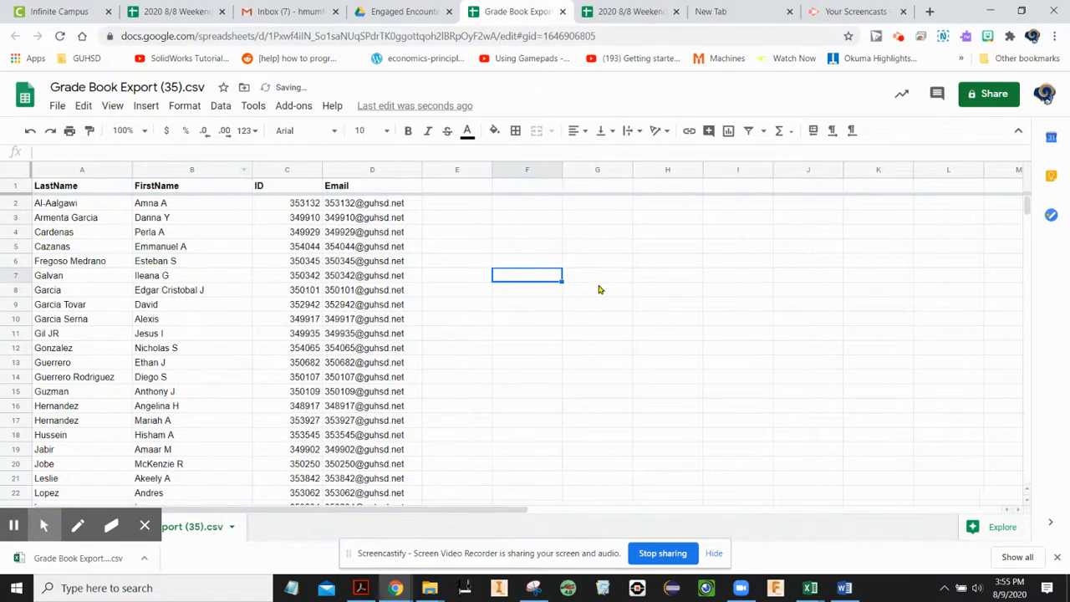
{"action": "left_click_drag", "start_coordinate": [251, 170], "coordinate": [225, 188]}
{"action": "left_click", "coordinate": [563, 351]}
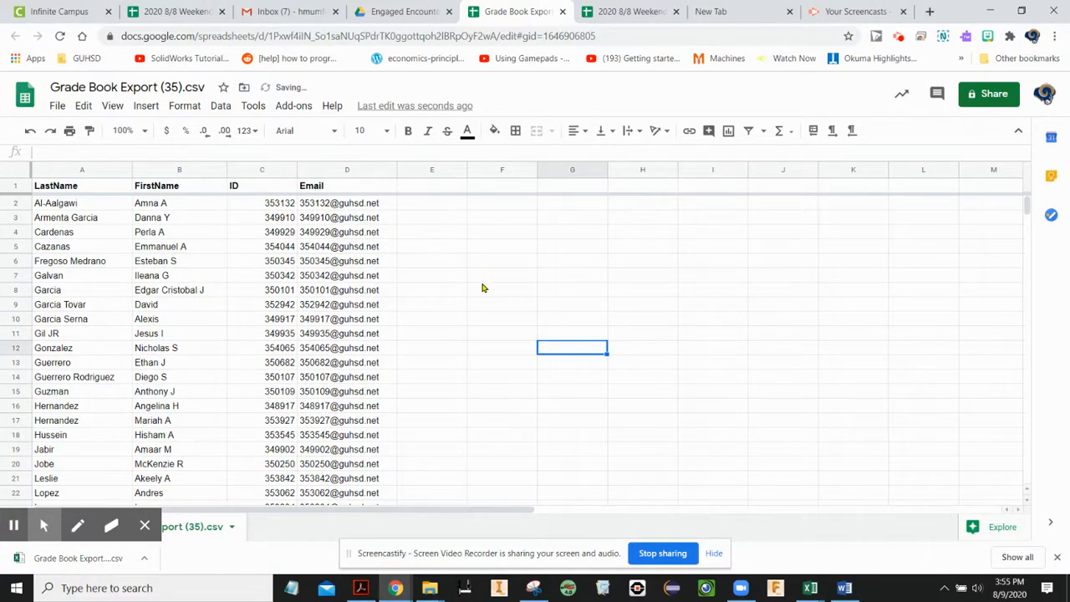
Copy all student email addresses in the Email column, cells D2 through D38.
{"action": "scroll", "coordinate": [512, 241], "scroll_direction": "down", "scroll_amount": 3}
{"action": "scroll", "coordinate": [512, 242], "scroll_direction": "up", "scroll_amount": 3}
{"action": "left_click_drag", "start_coordinate": [356, 203], "coordinate": [363, 351]}
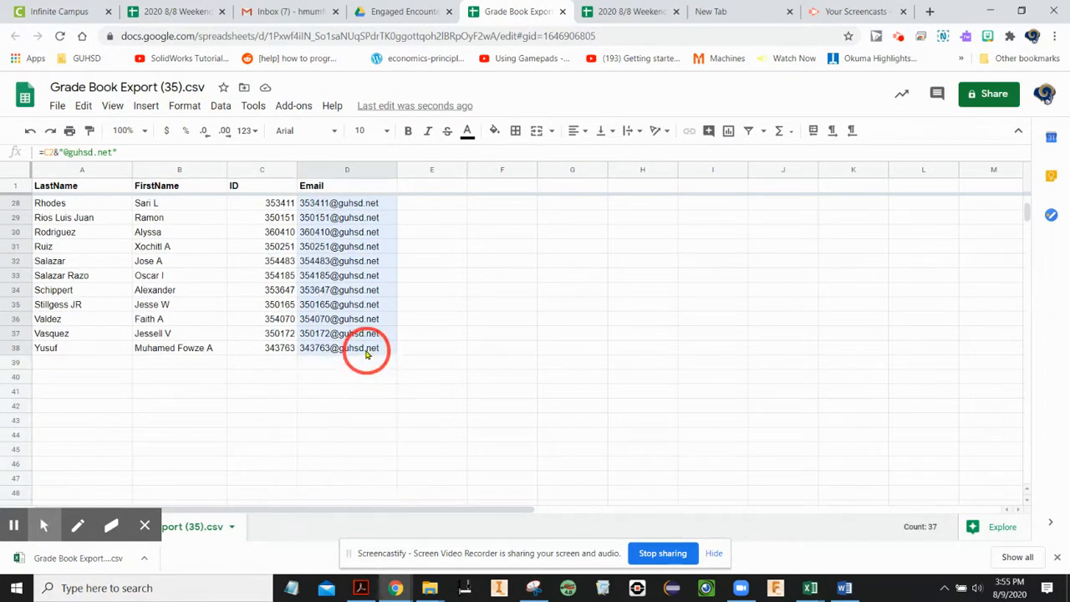
{"action": "right_click", "coordinate": [351, 311]}
{"action": "left_click", "coordinate": [402, 149]}
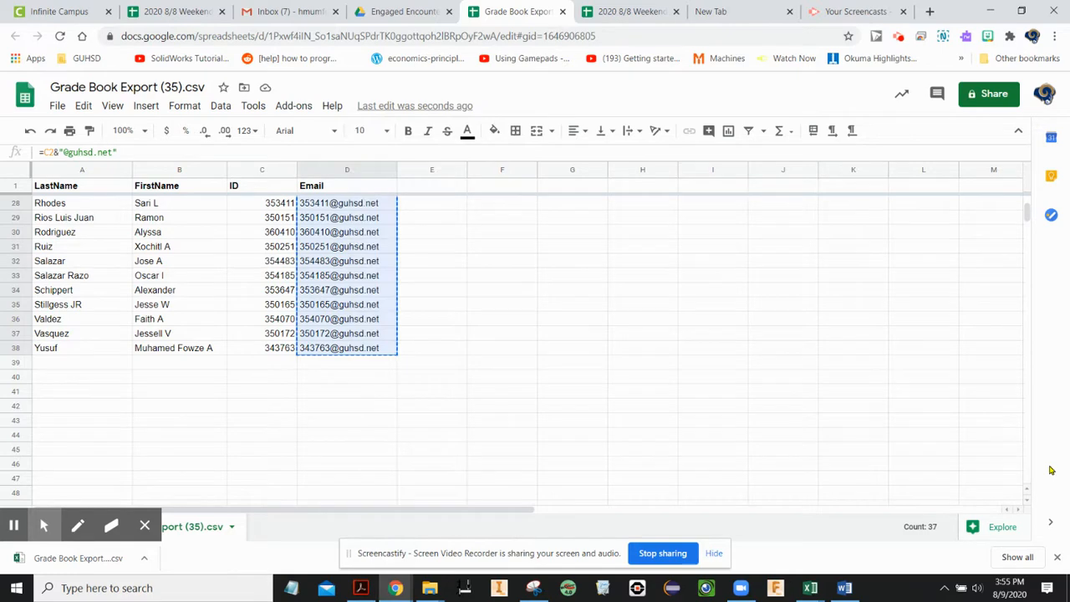
{"action": "scroll", "coordinate": [622, 431], "scroll_direction": "up", "scroll_amount": 10}
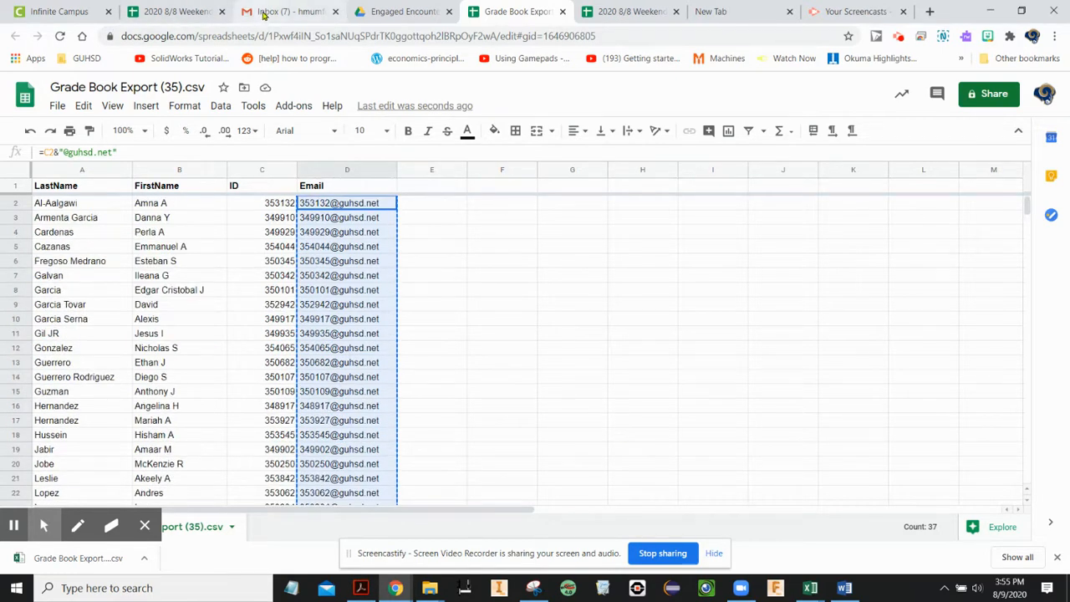
Switch to Gmail and compose a new message with the copied student addresses pasted into the Bcc field.
{"action": "left_click", "coordinate": [288, 10]}
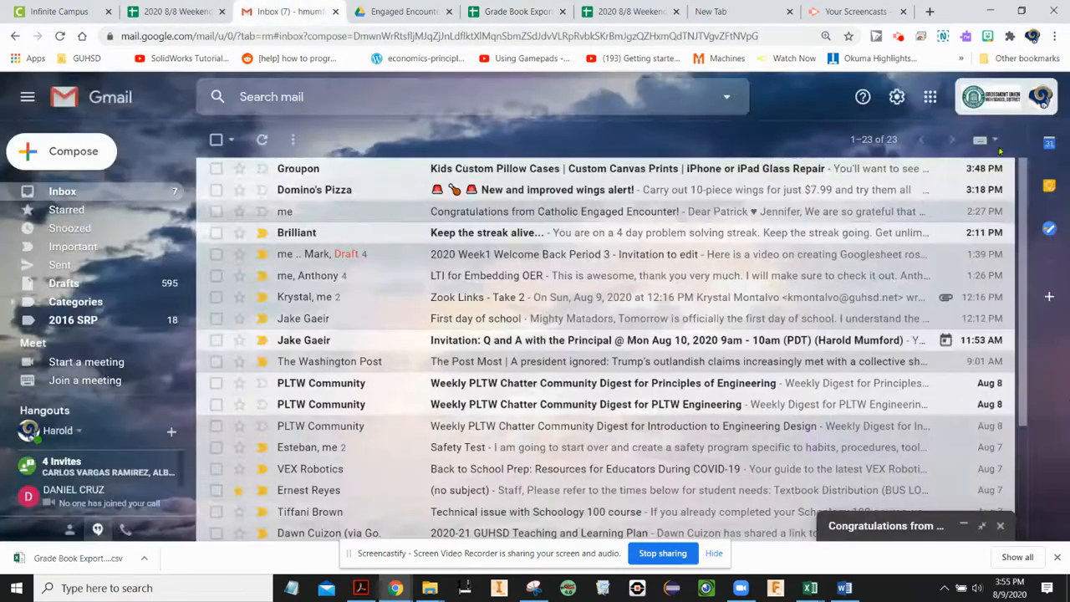
{"action": "left_click", "coordinate": [73, 152]}
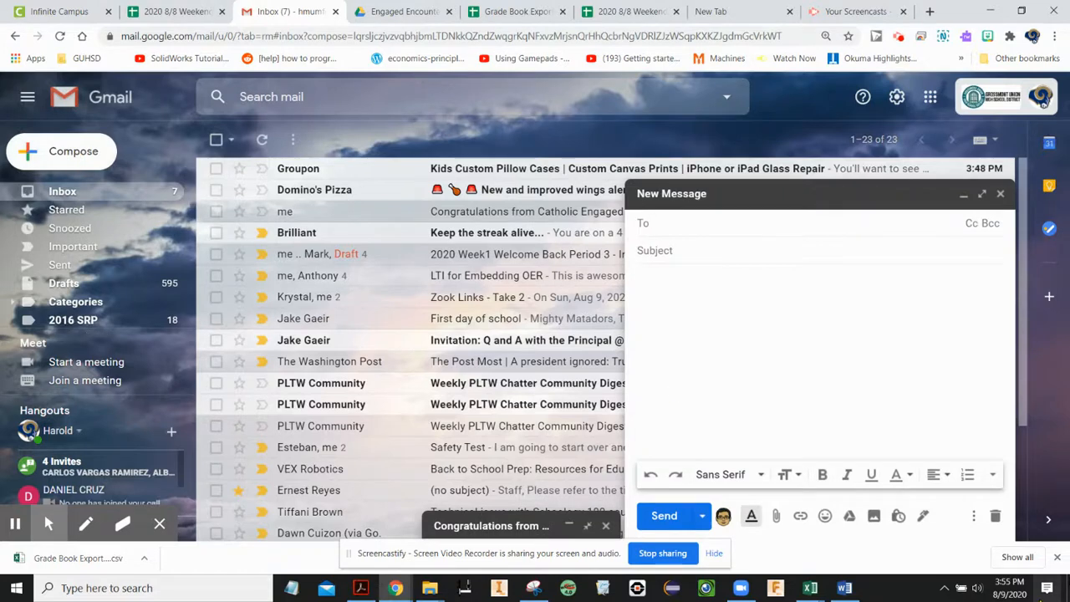
{"action": "left_click", "coordinate": [992, 225]}
{"action": "right_click", "coordinate": [684, 250]}
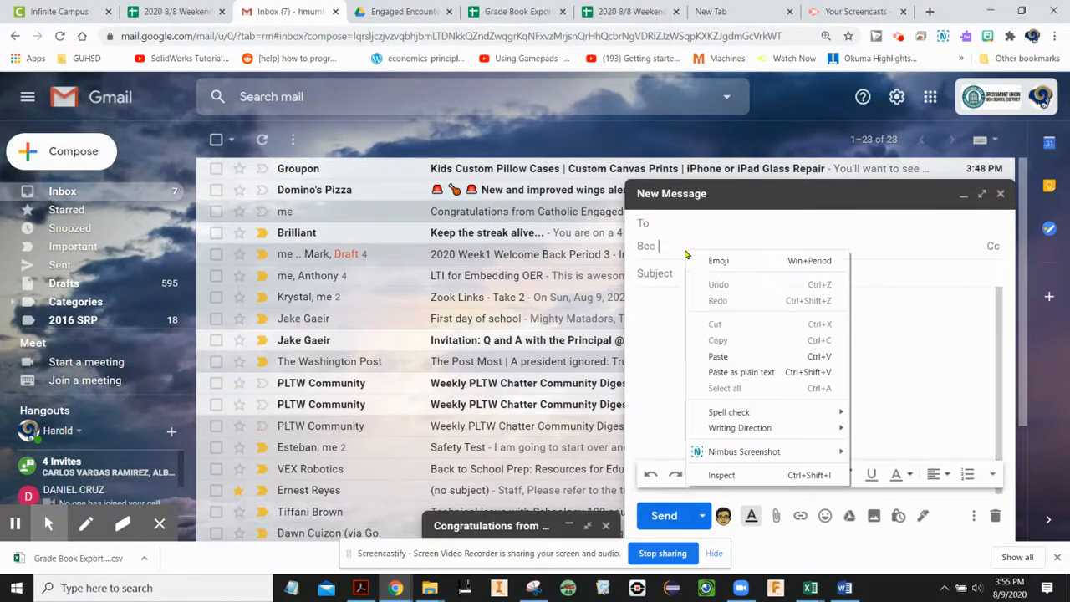
{"action": "left_click", "coordinate": [740, 356]}
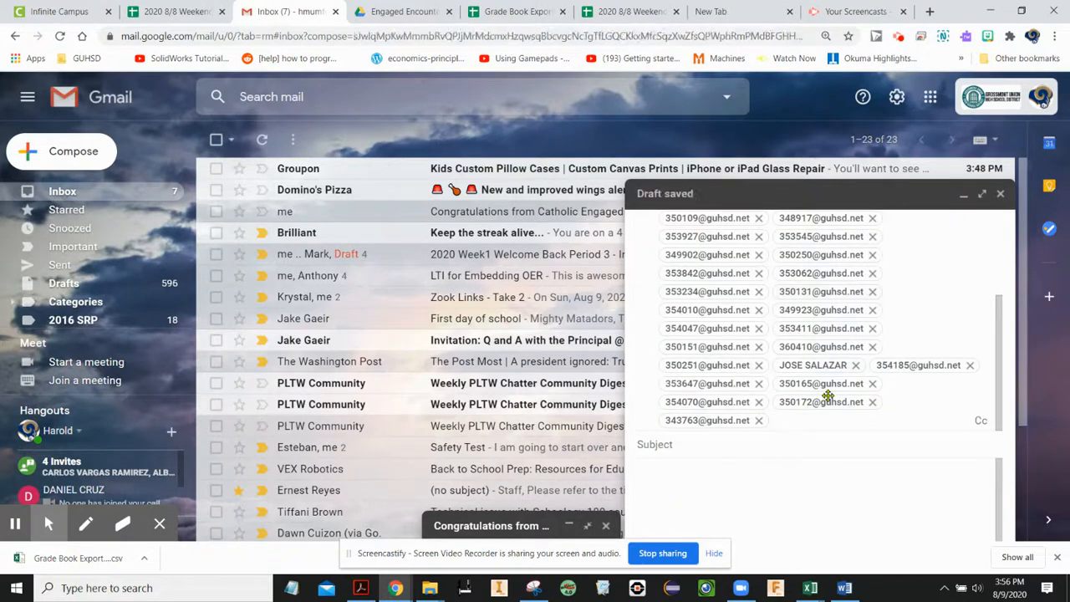
Review the pasted Bcc recipients and close the message without sending it.
{"action": "scroll", "coordinate": [981, 405], "scroll_direction": "up", "scroll_amount": 5}
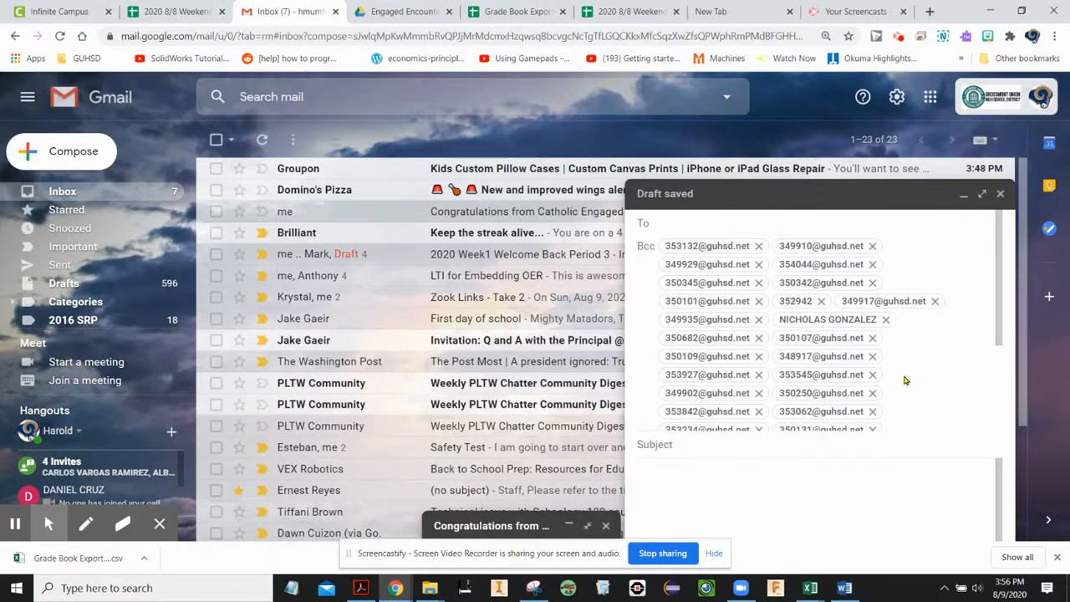
{"action": "left_click", "coordinate": [841, 495]}
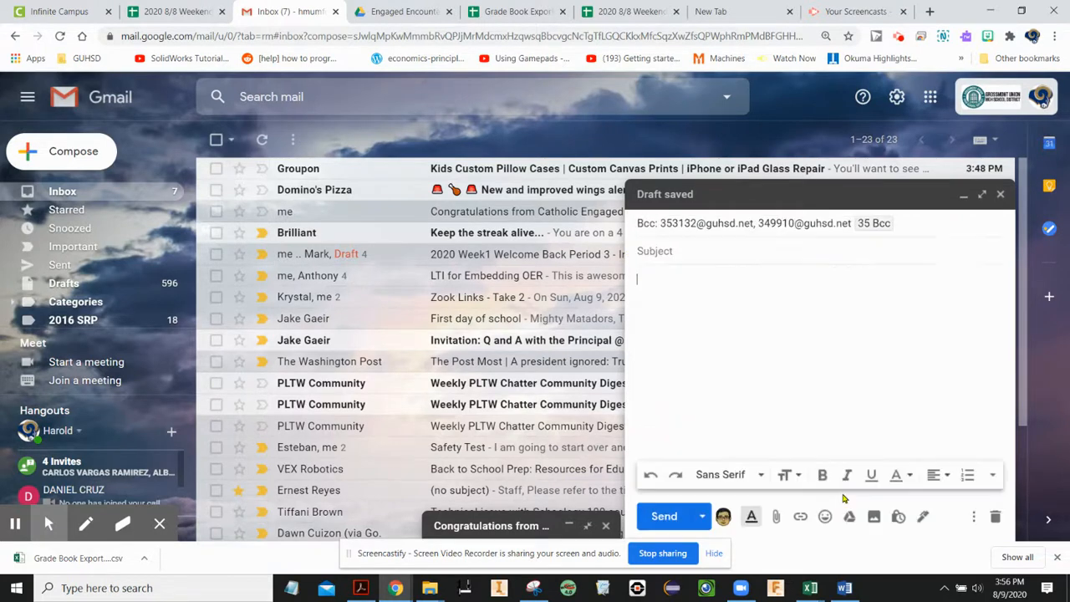
{"action": "left_click", "coordinate": [1020, 309]}
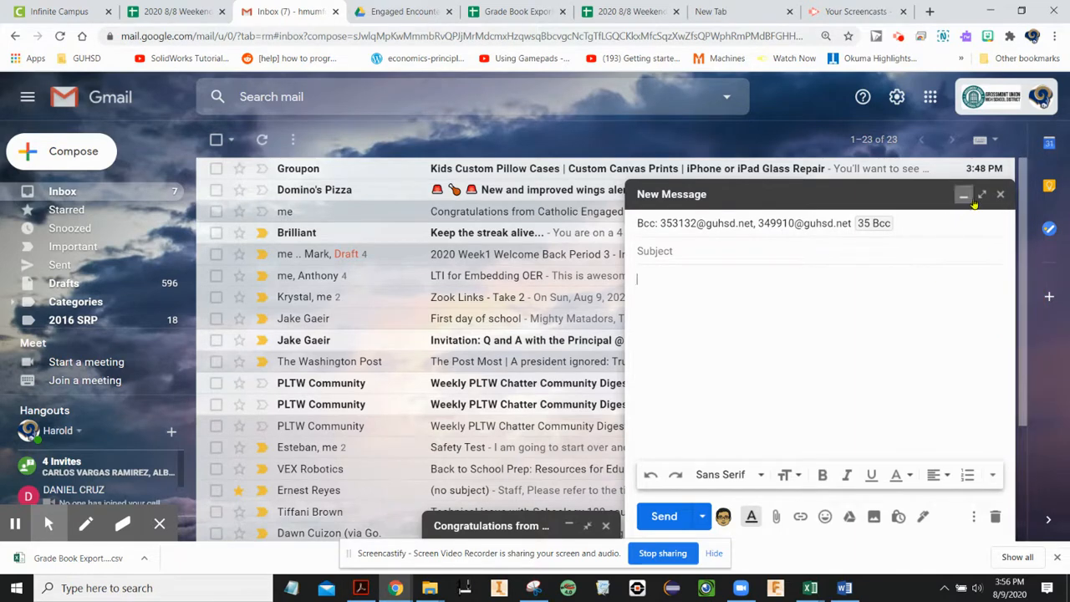
{"action": "left_click", "coordinate": [999, 195]}
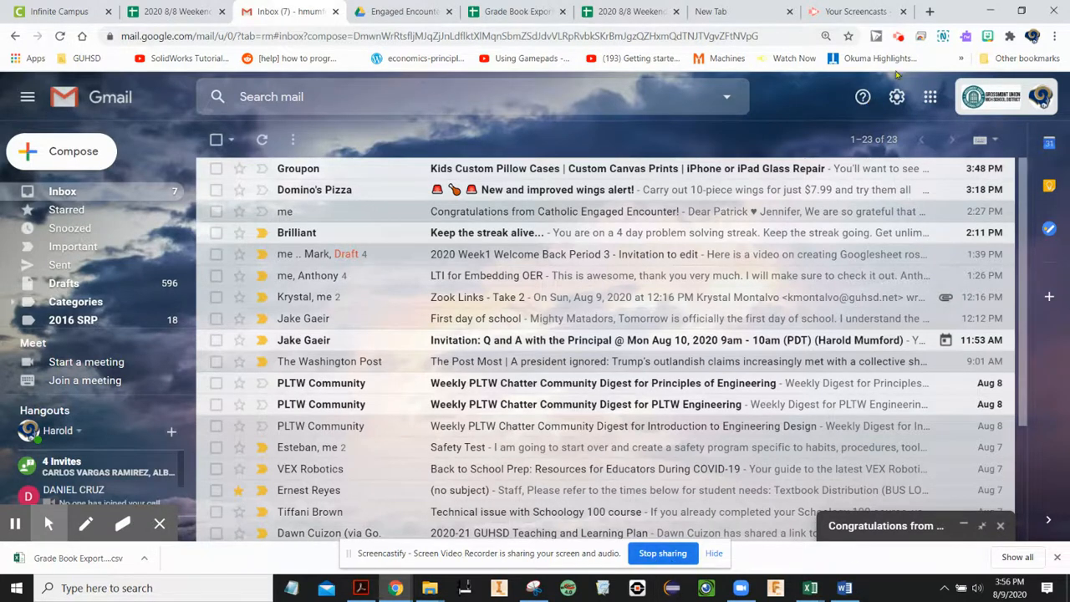
{"action": "left_click", "coordinate": [899, 37]}
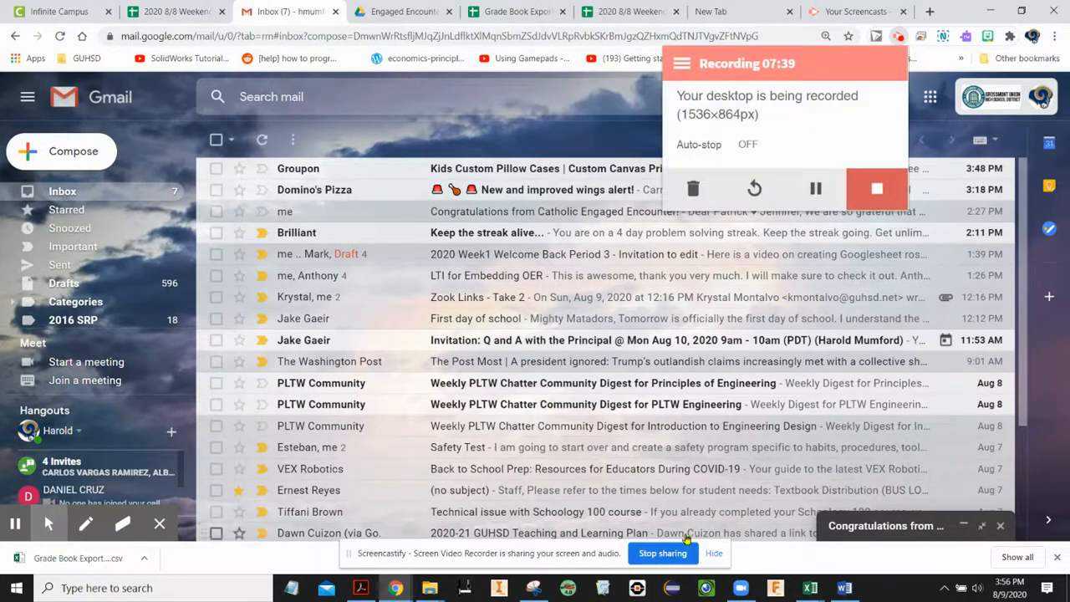